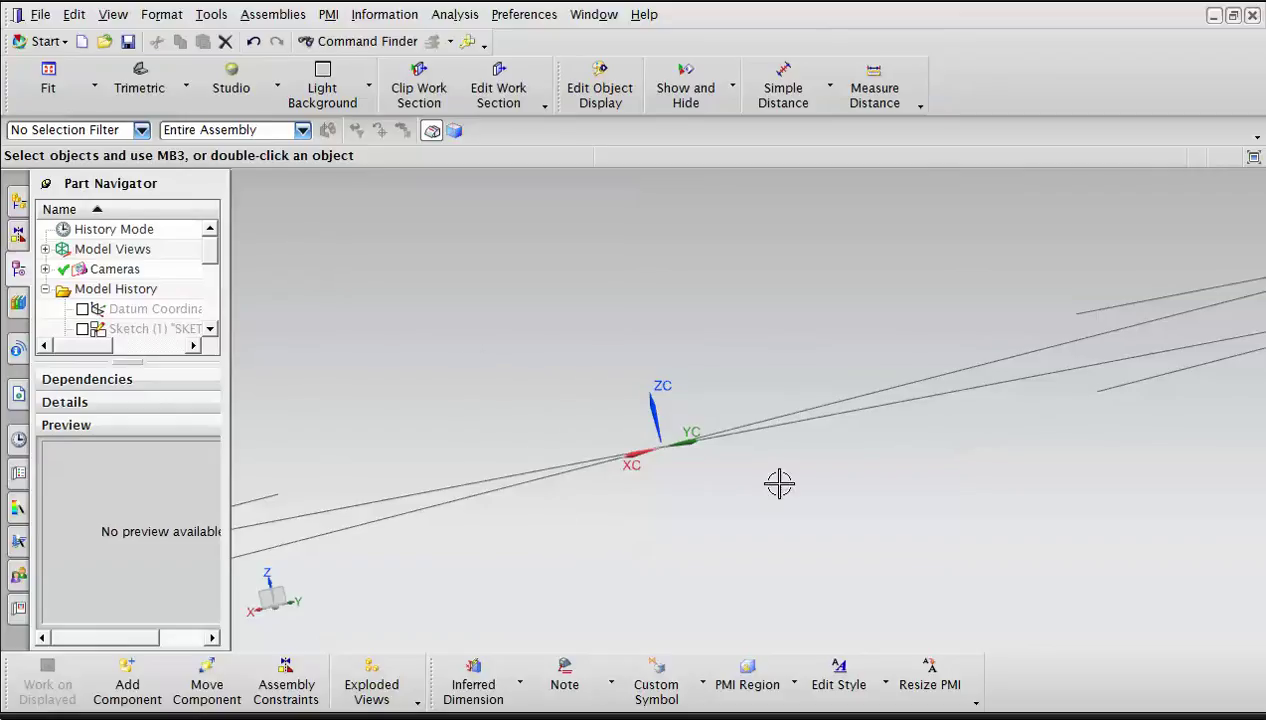
# Abandon the new-file setup and switch the part to the Modeling application from Start.
pyautogui.click(84, 44)
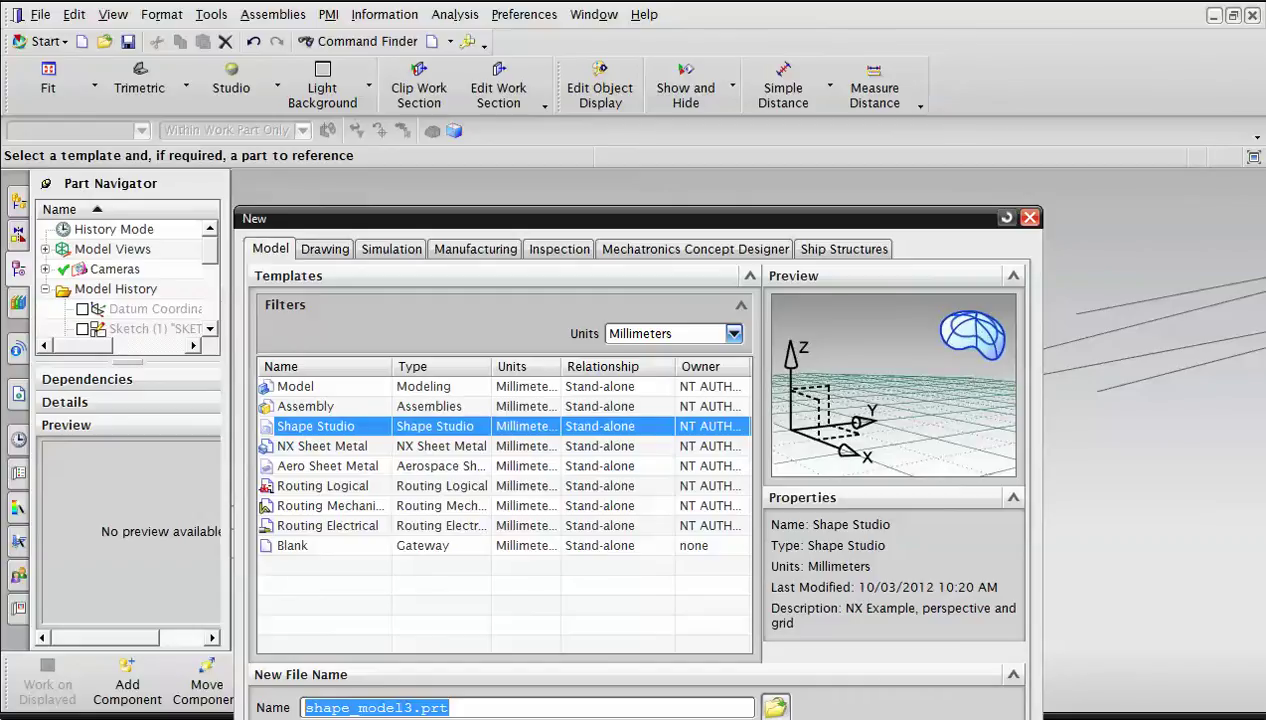
pyautogui.press('Return')
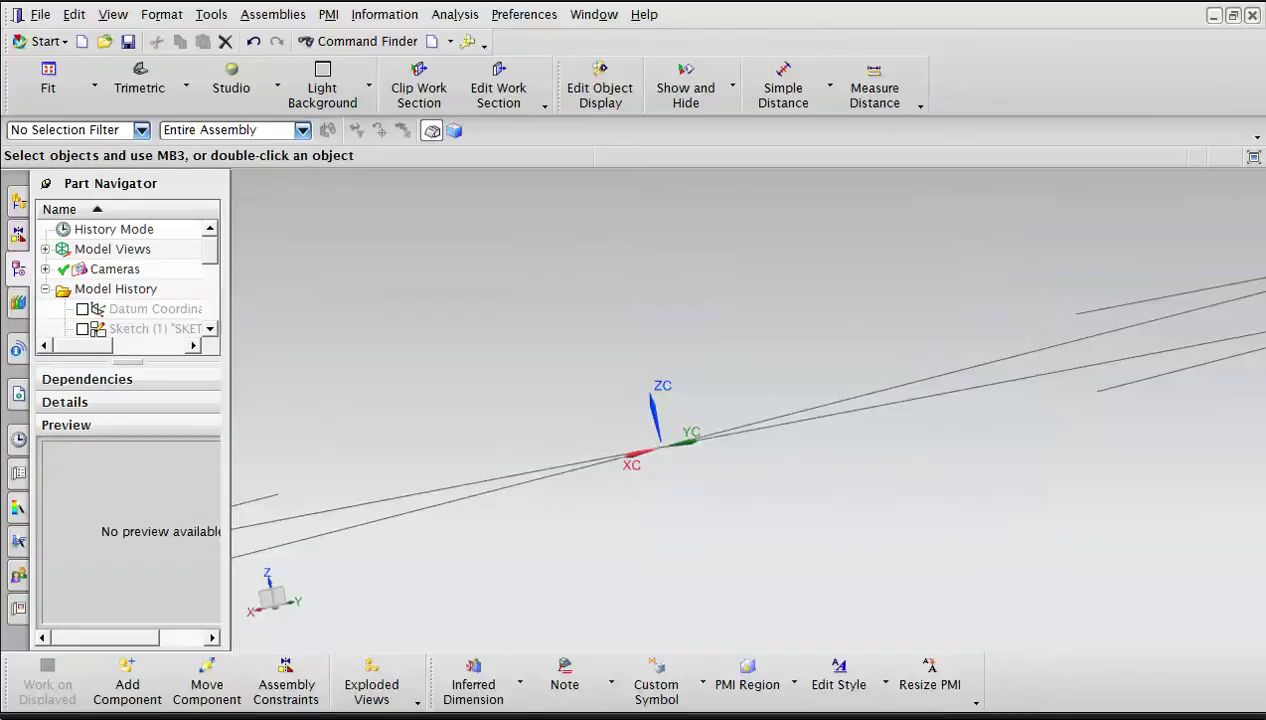
pyautogui.click(533, 16)
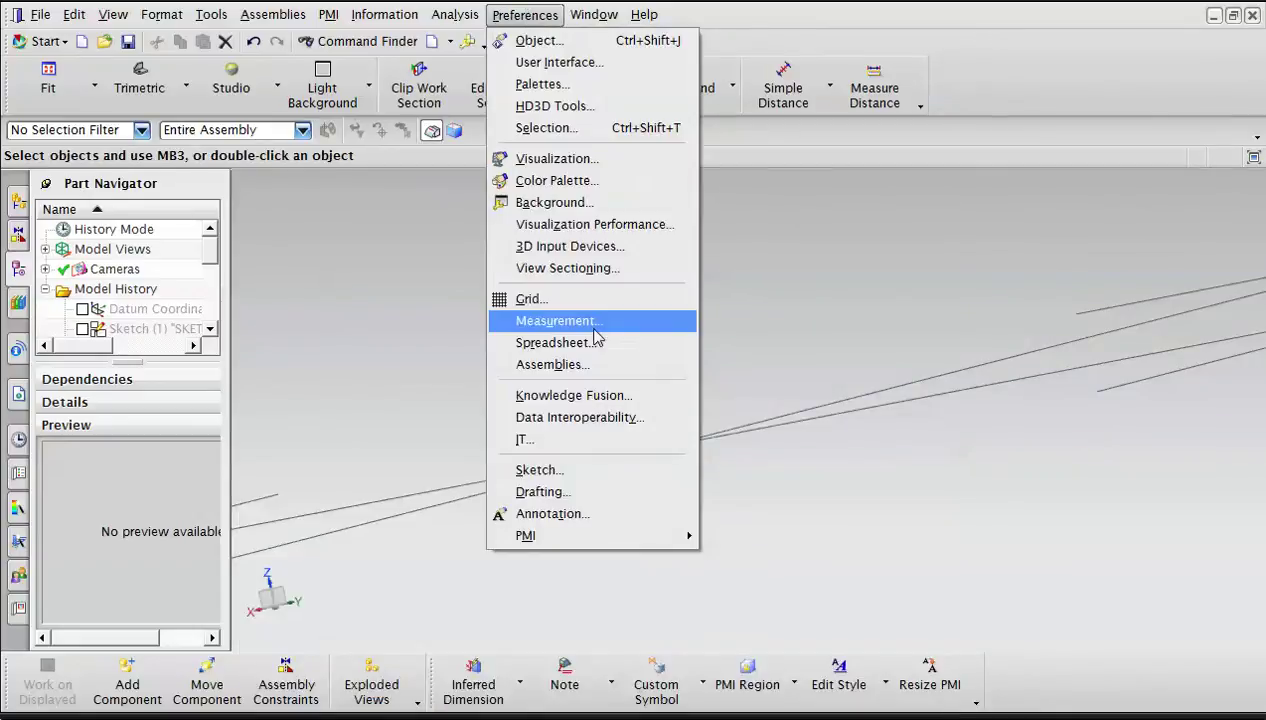
pyautogui.click(45, 41)
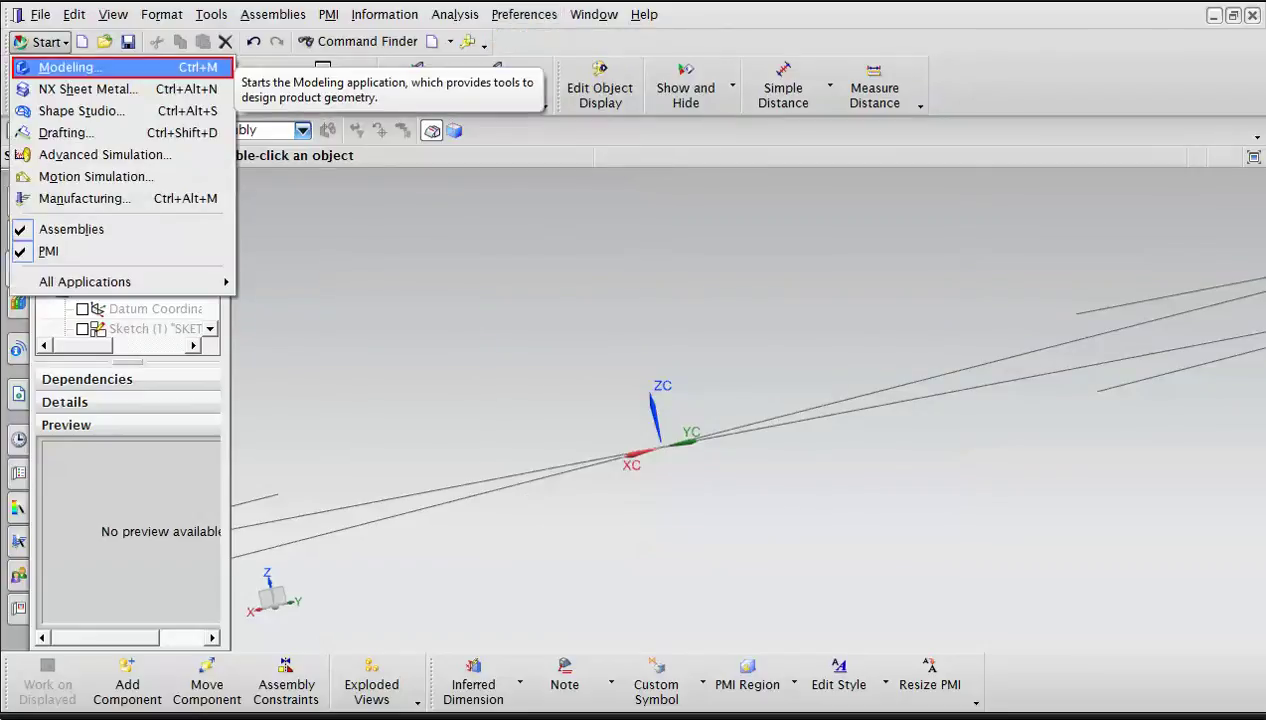
pyautogui.click(65, 67)
# Check that Modeling Preferences has Body Type set to Sheet, then cancel without changes.
pyautogui.click(569, 14)
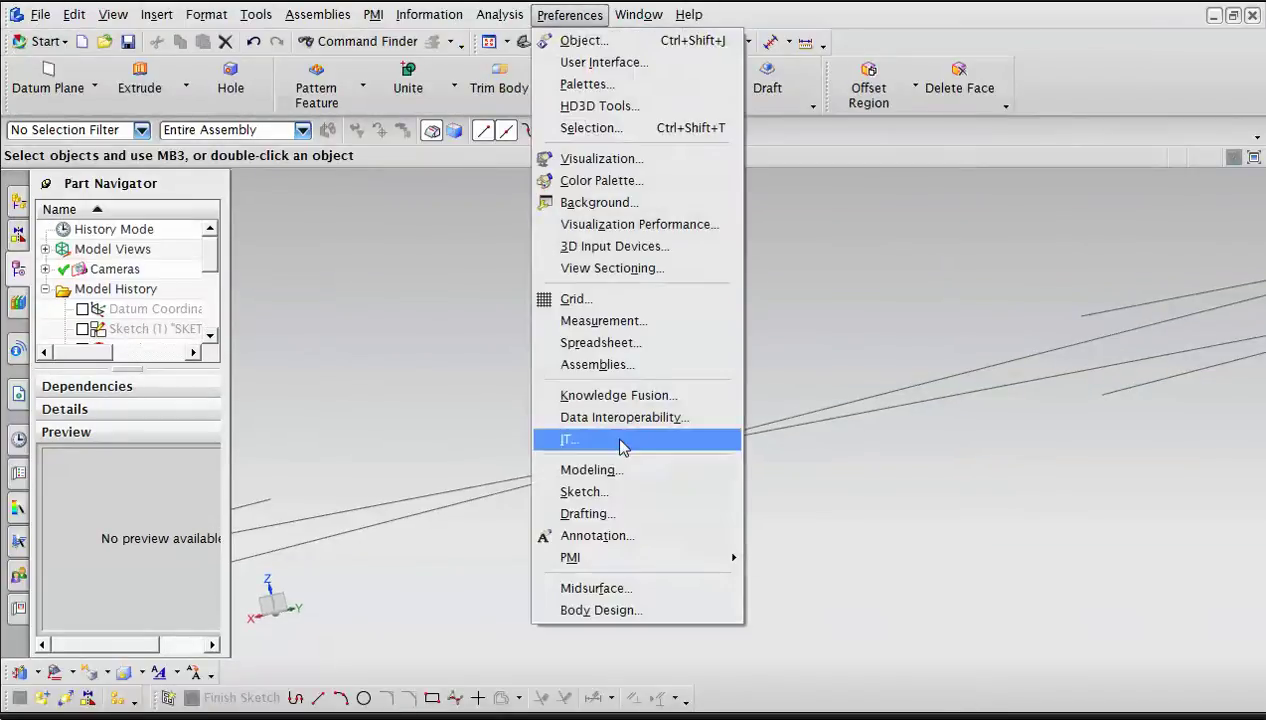
pyautogui.click(605, 470)
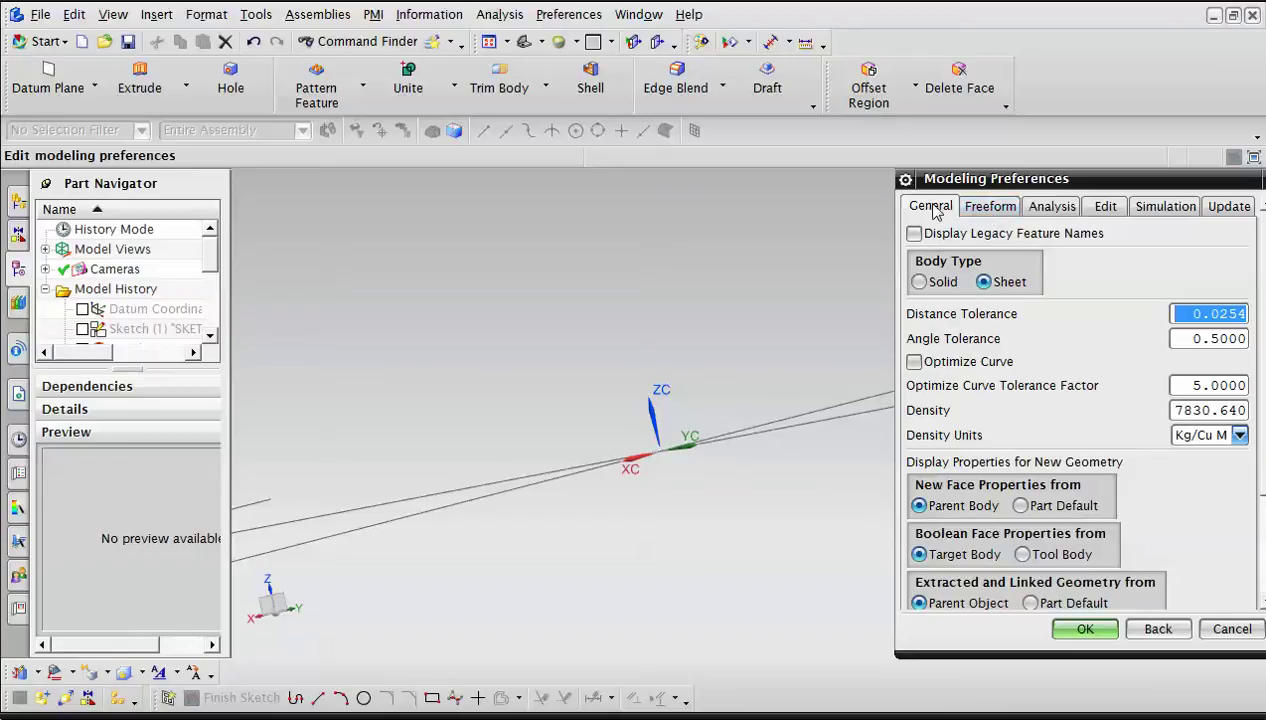
pyautogui.click(1226, 630)
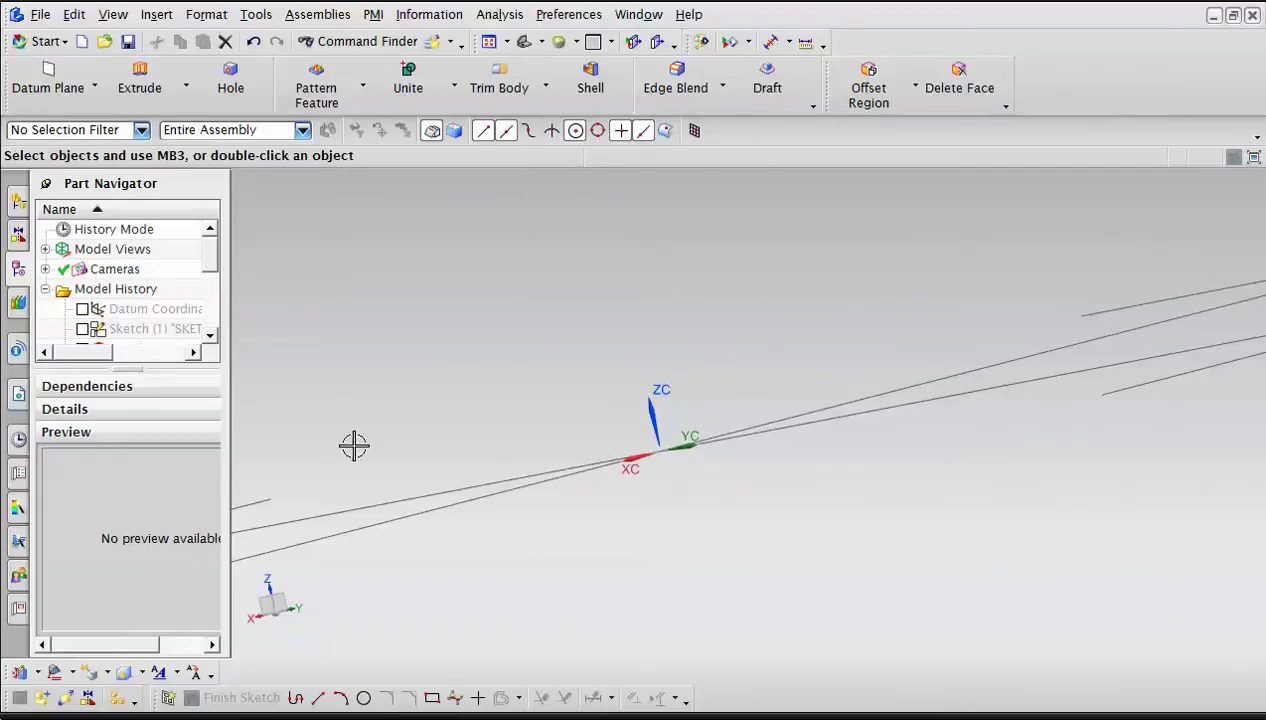
# Show the Datum Coordinate System and the Sketch (1) line in the Part Navigator.
pyautogui.click(83, 310)
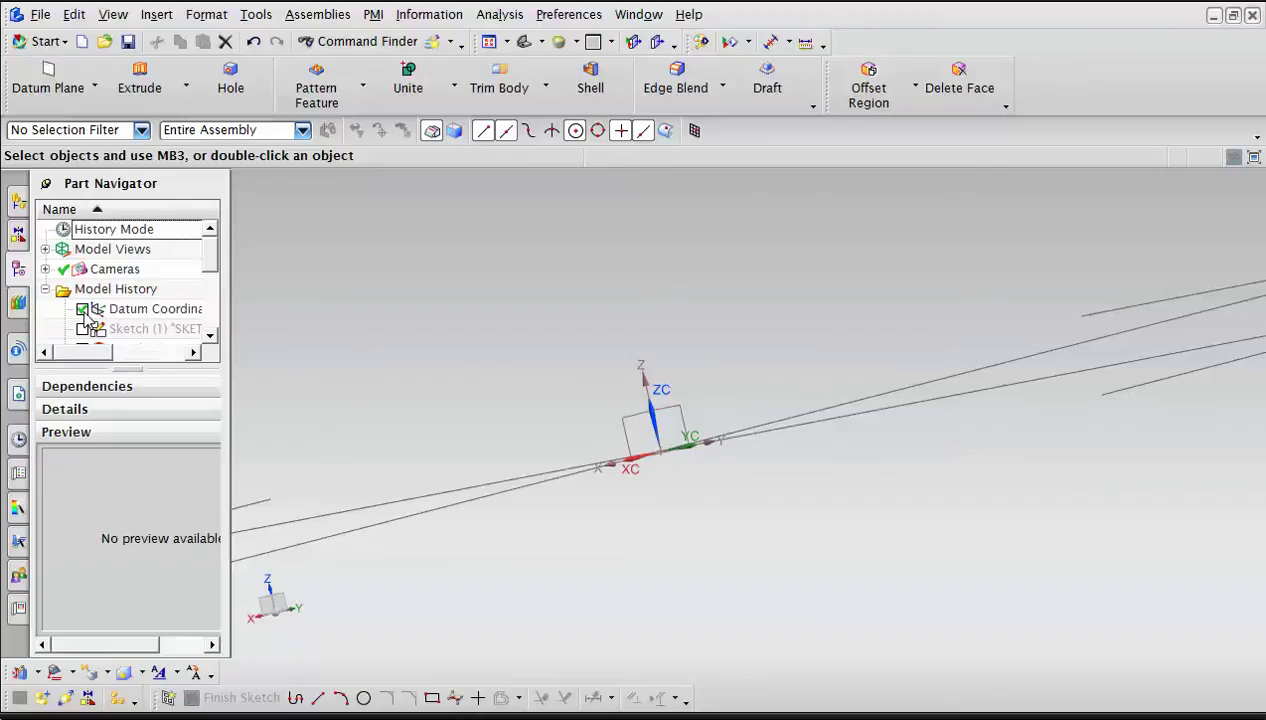
pyautogui.moveTo(687, 486)
pyautogui.mouseDown(button='middle')
pyautogui.moveTo(715, 517)
pyautogui.moveTo(684, 480)
pyautogui.mouseUp(button='middle')
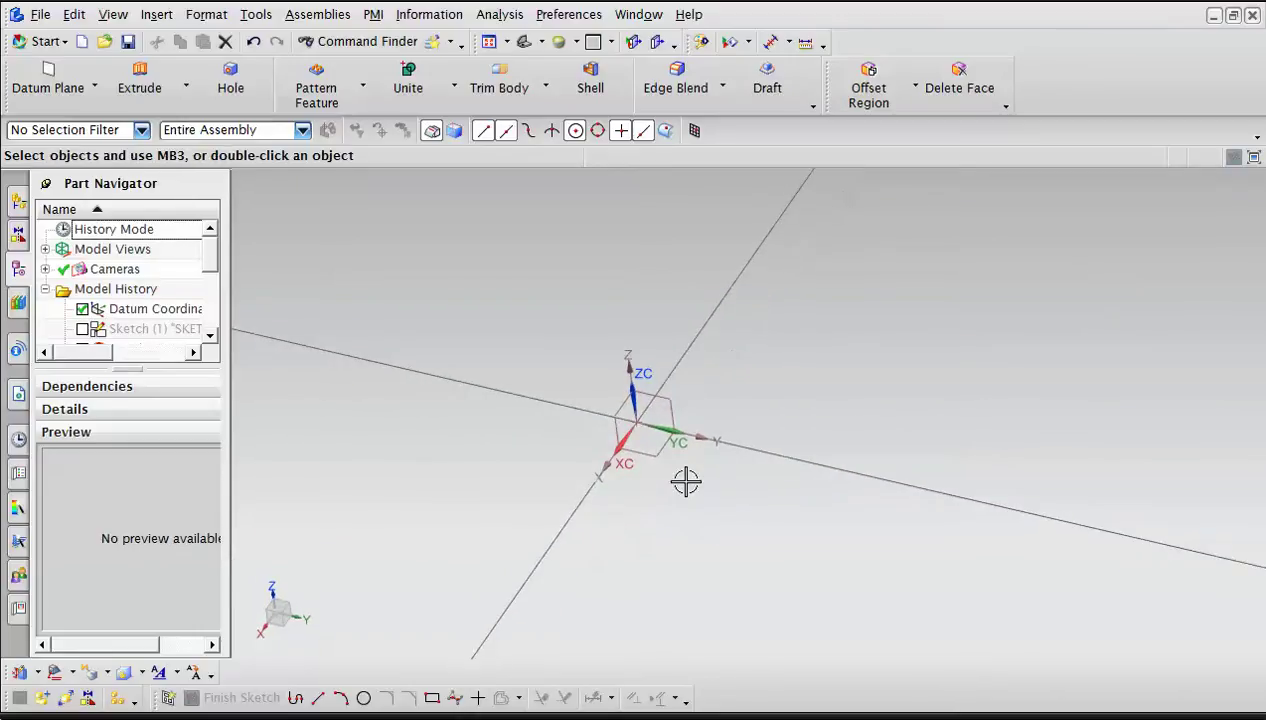
pyautogui.click(83, 329)
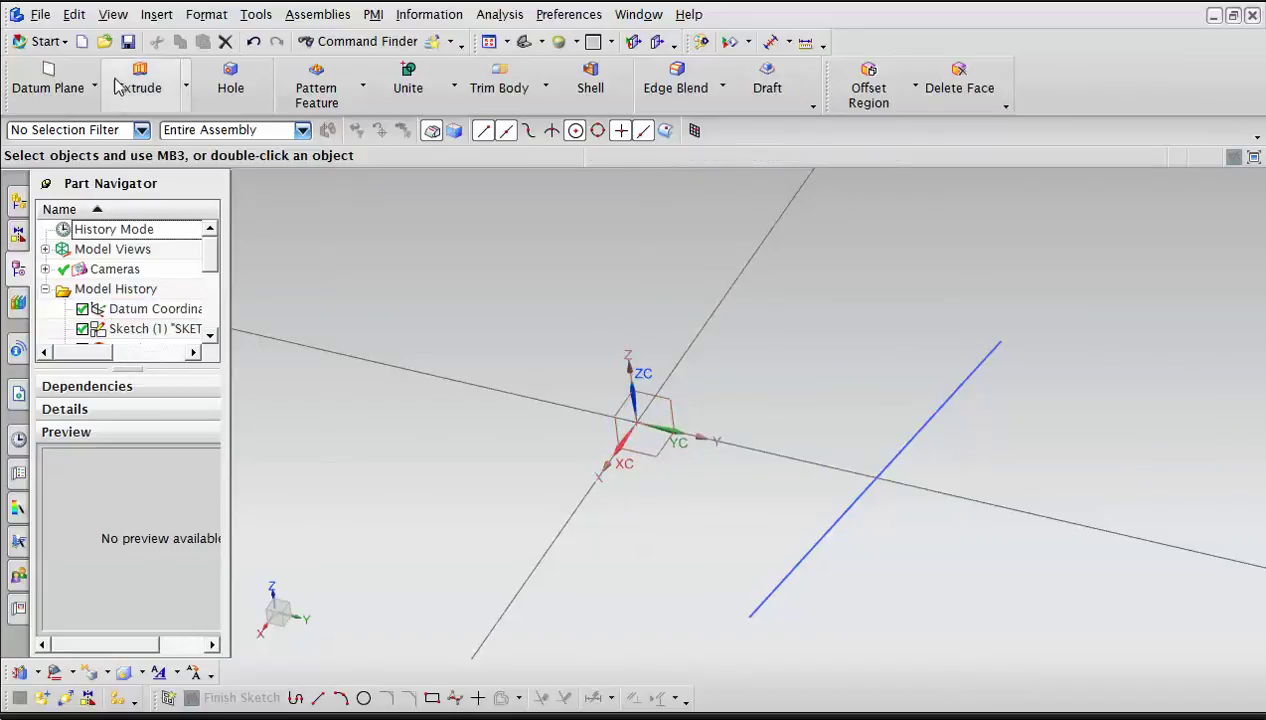
# Set the view orientation to Top.
pyautogui.click(113, 15)
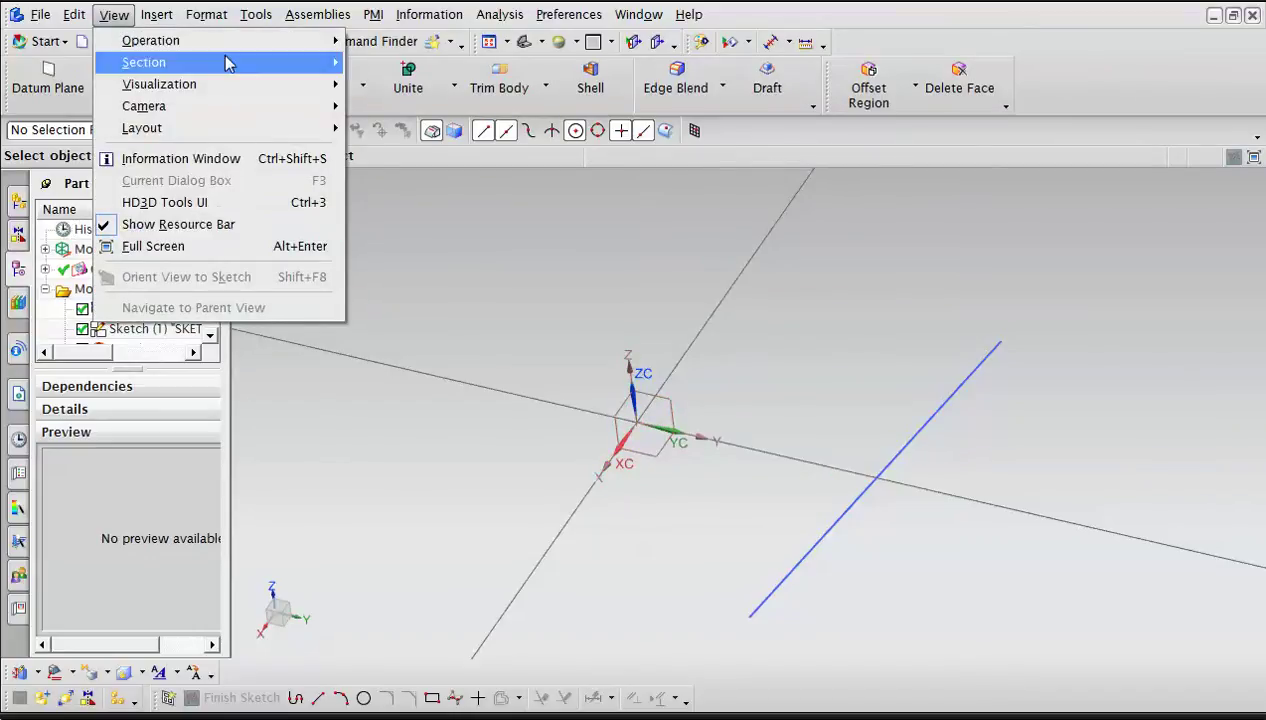
pyautogui.click(155, 15)
pyautogui.click(542, 43)
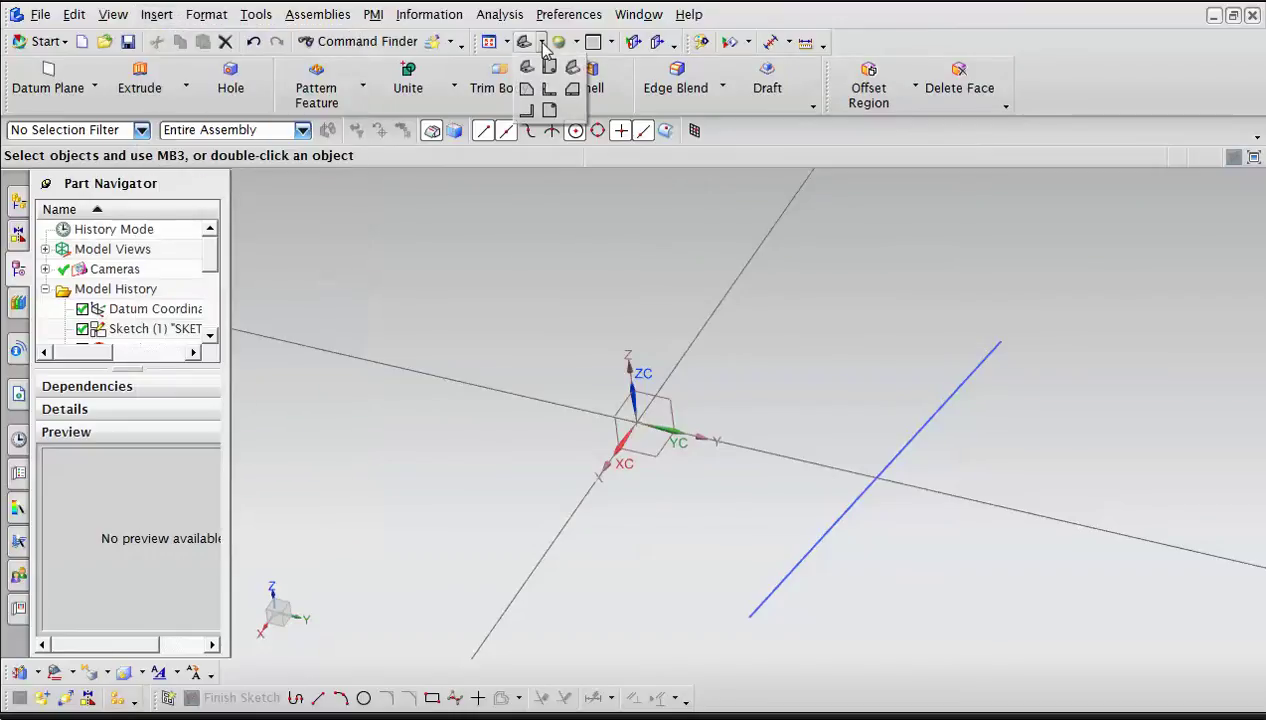
pyautogui.click(548, 70)
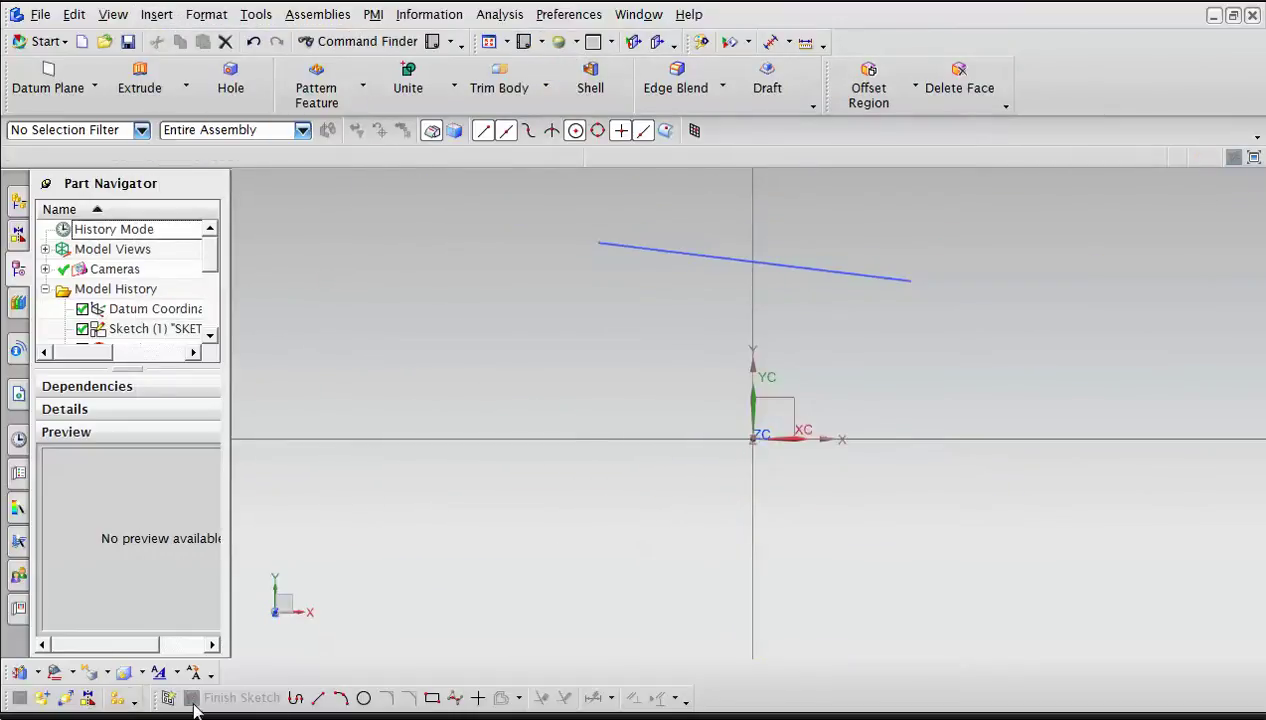
# Open Sketch (1) for editing, face it, and review its 20 and 10 dimensions.
pyautogui.click(720, 258)
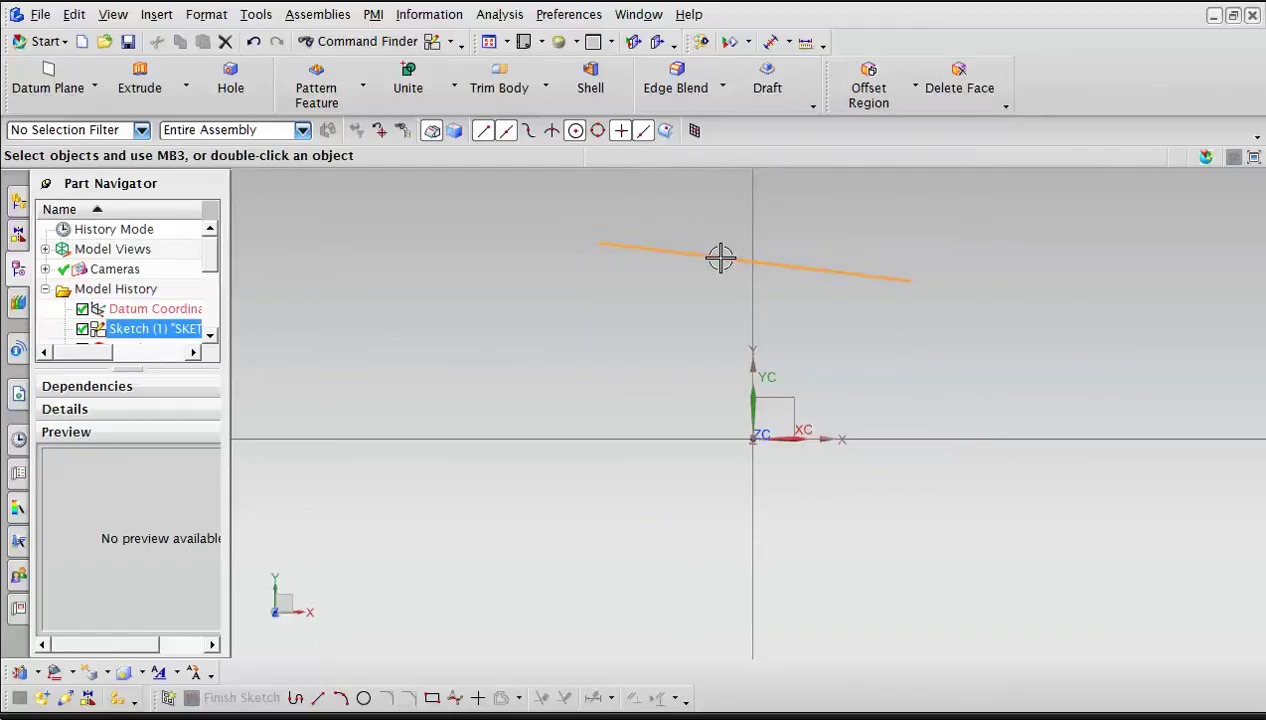
pyautogui.press('F8')
pyautogui.doubleClick(720, 258)
pyautogui.scroll(5, 350, 578)
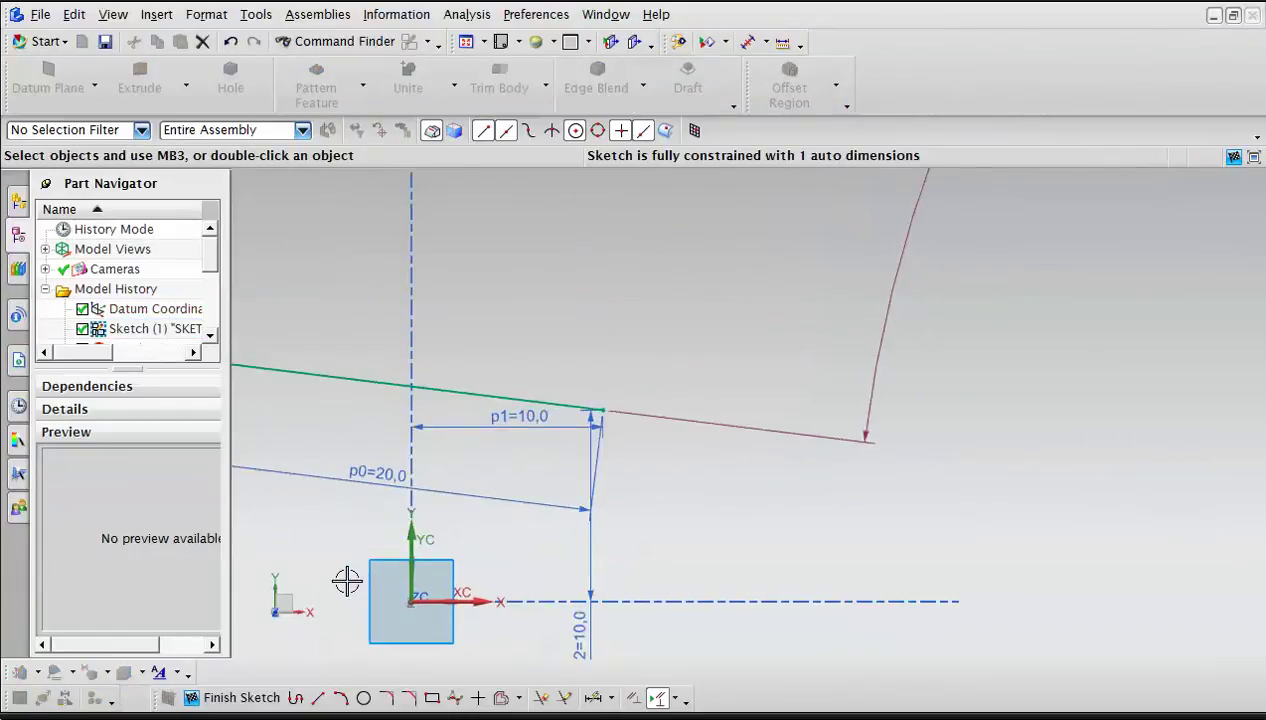
pyautogui.keyDown('shift'); pyautogui.moveTo(340, 531); pyautogui.dragTo(430, 513, button='middle'); pyautogui.keyUp('shift')
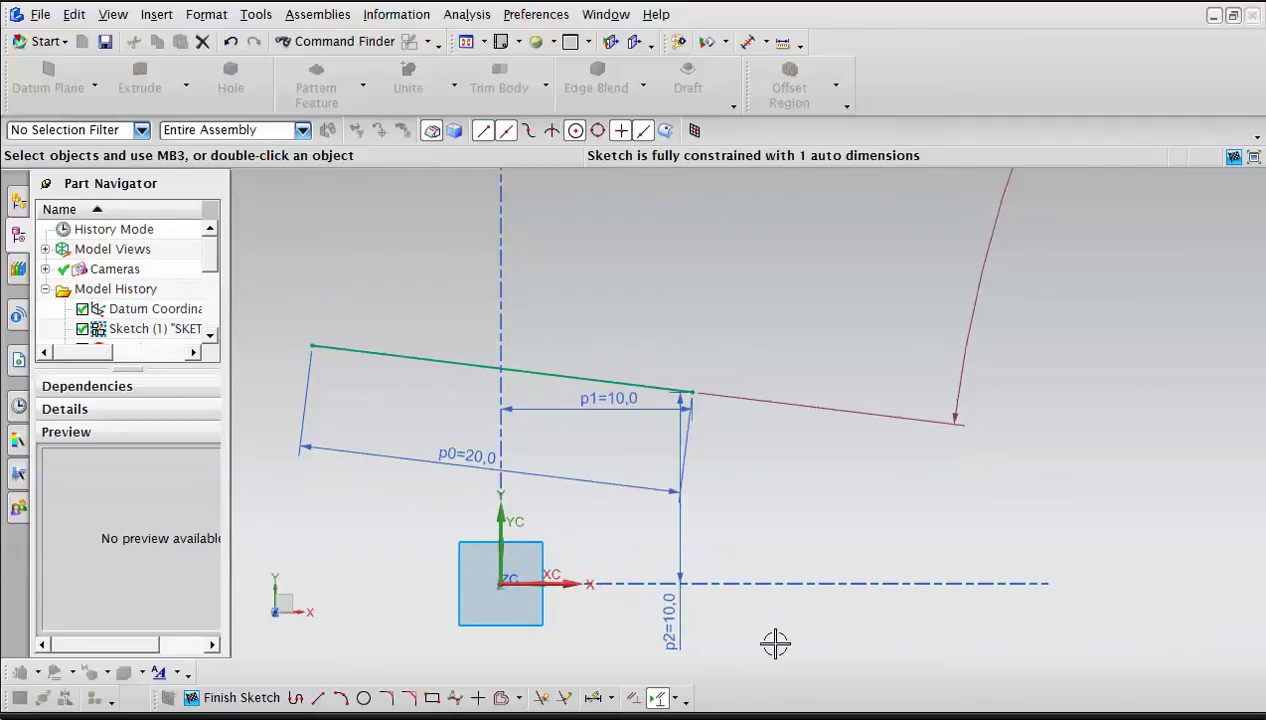
pyautogui.scroll(-2, 212, 342)
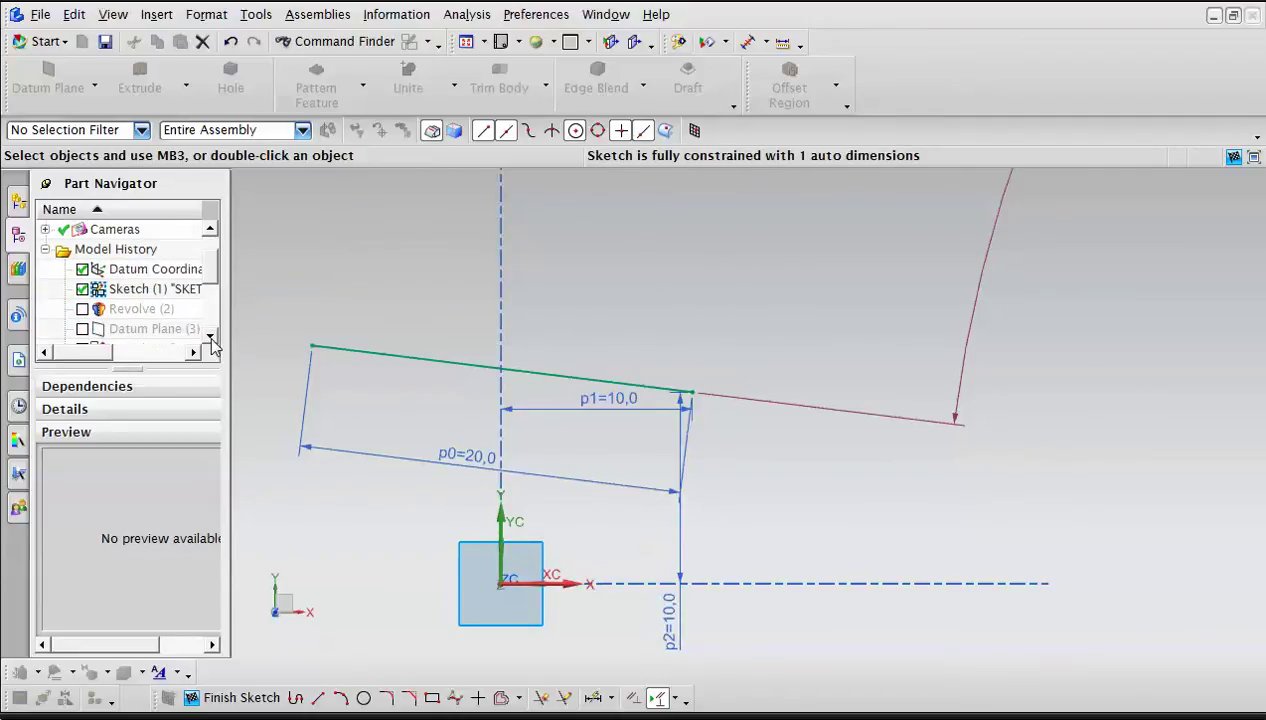
# Unsuppress Revolve (2) in the Part Navigator and finish the sketch.
pyautogui.click(82, 310)
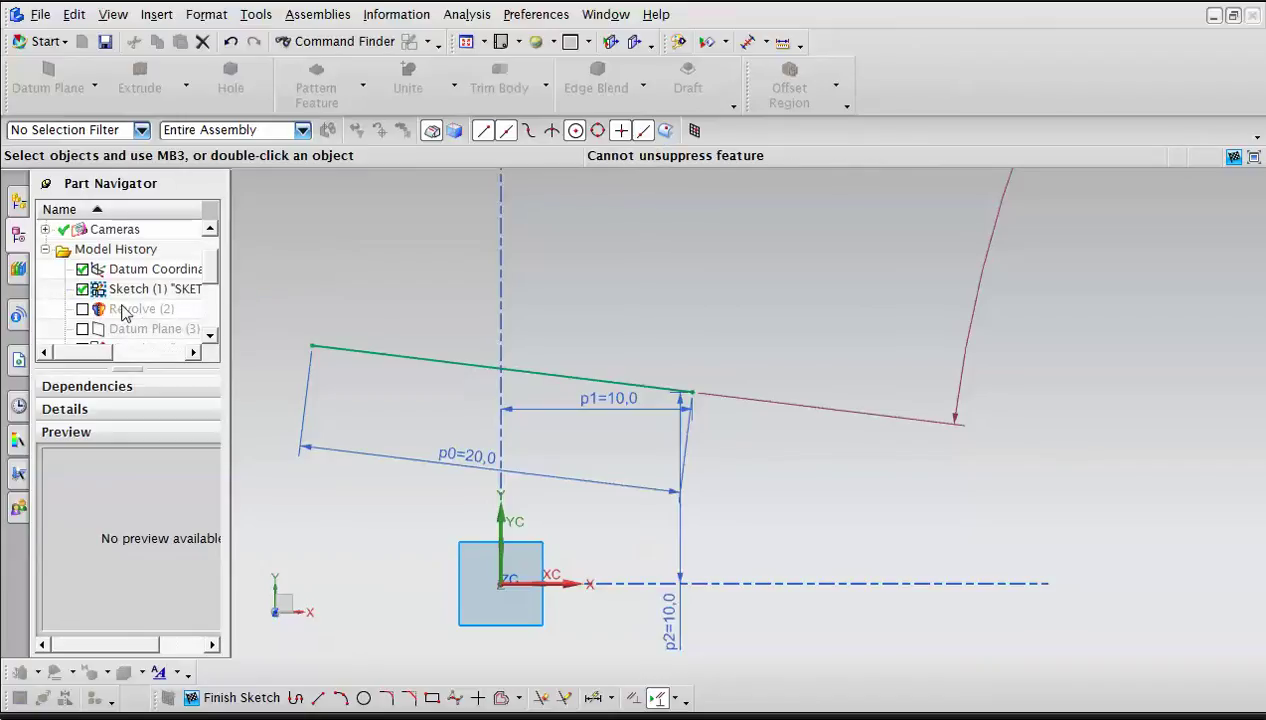
pyautogui.click(124, 312)
pyautogui.click(86, 311)
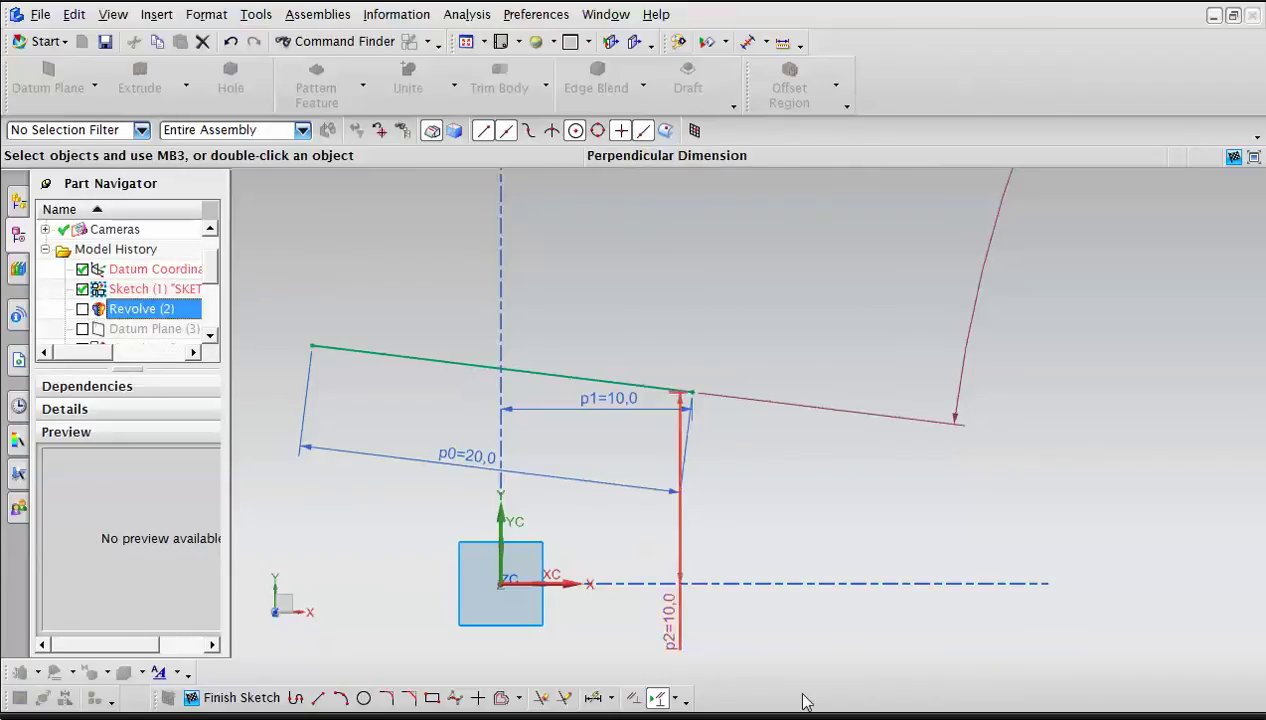
pyautogui.click(222, 701)
pyautogui.click(83, 310)
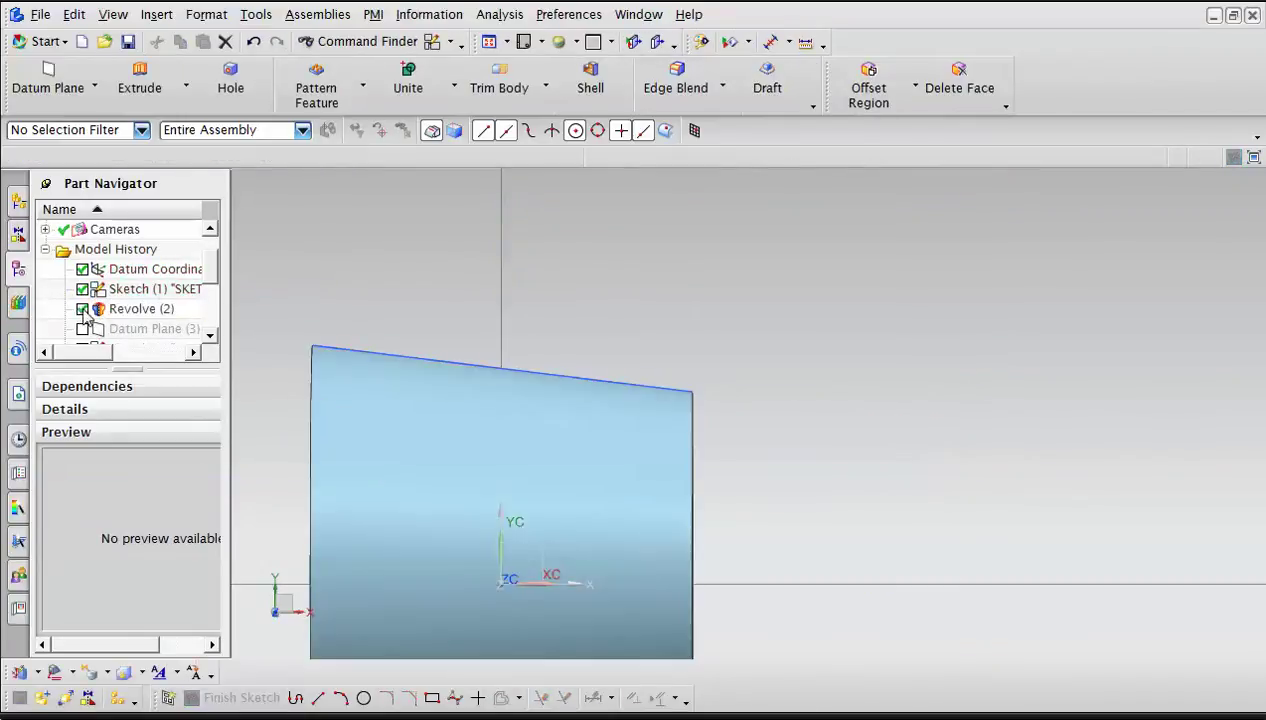
pyautogui.click(185, 85)
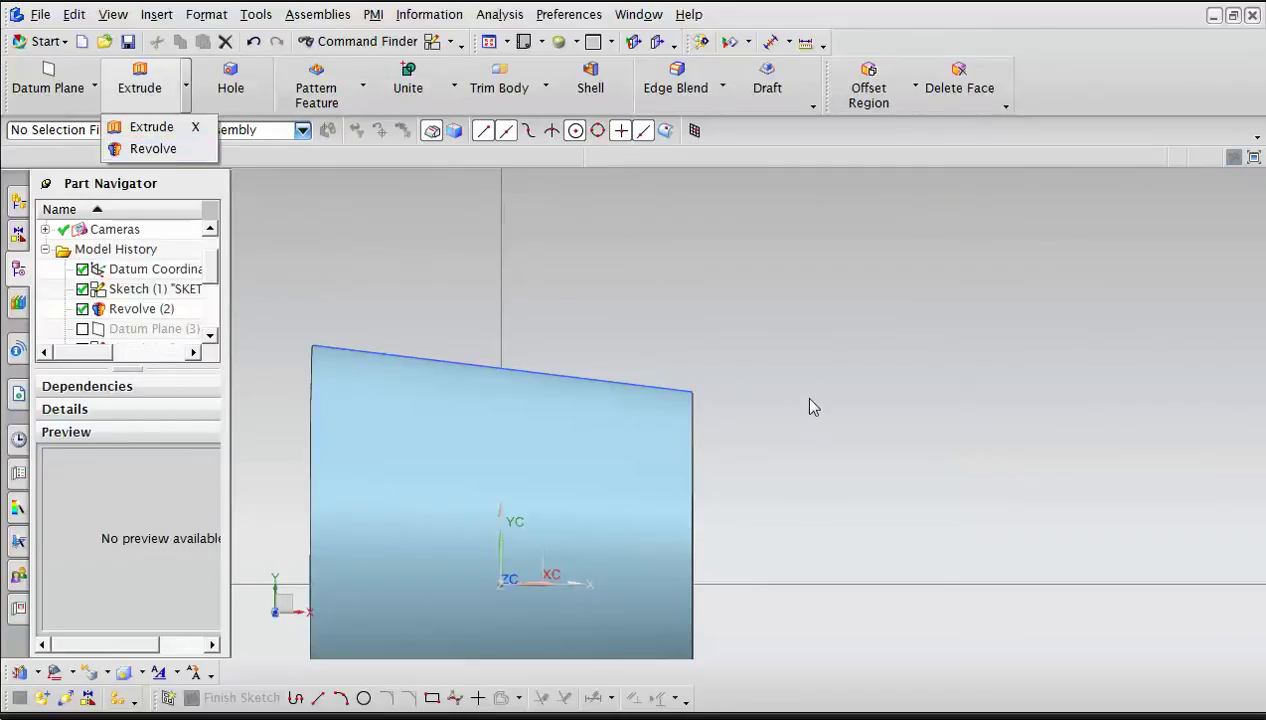
pyautogui.moveTo(808, 404); pyautogui.dragTo(788, 404, button='middle')
pyautogui.scroll(-3, 777, 440)
pyautogui.scroll(2, 771, 470)
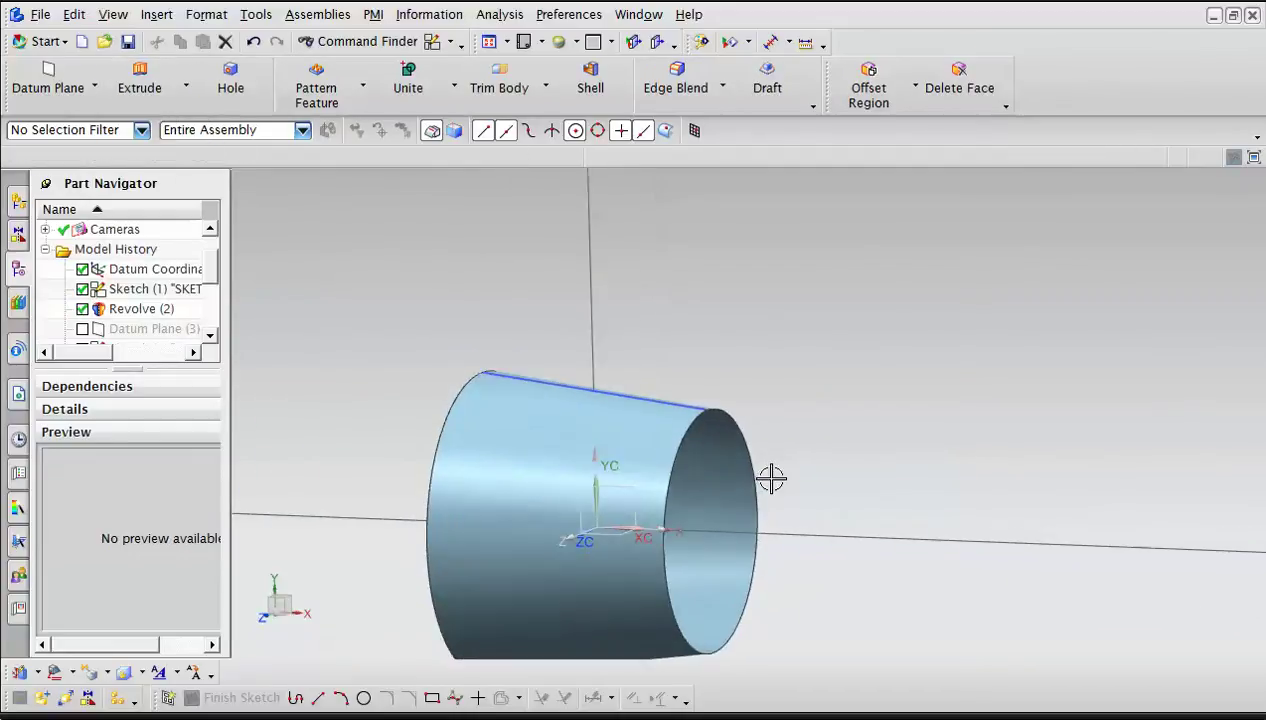
pyautogui.click(210, 337)
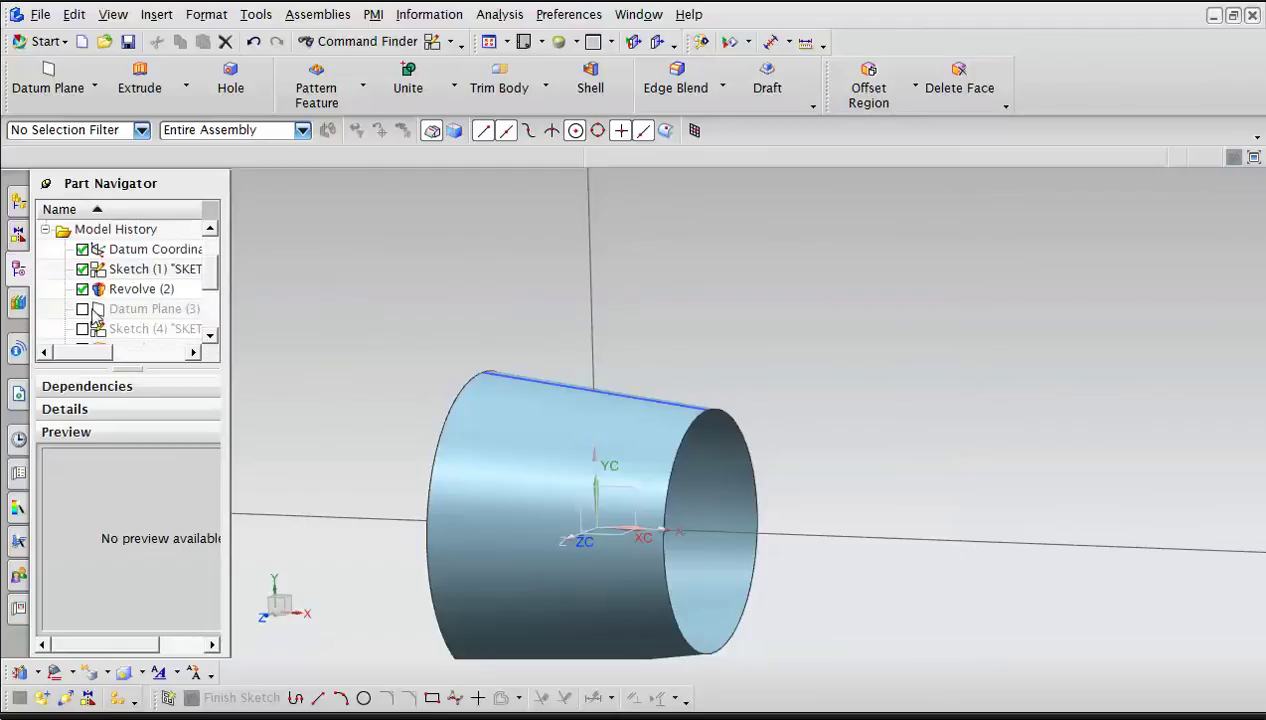
pyautogui.moveTo(820, 575)
pyautogui.mouseDown(button='middle')
pyautogui.moveTo(828, 568)
pyautogui.moveTo(800, 575)
pyautogui.mouseUp(button='middle')
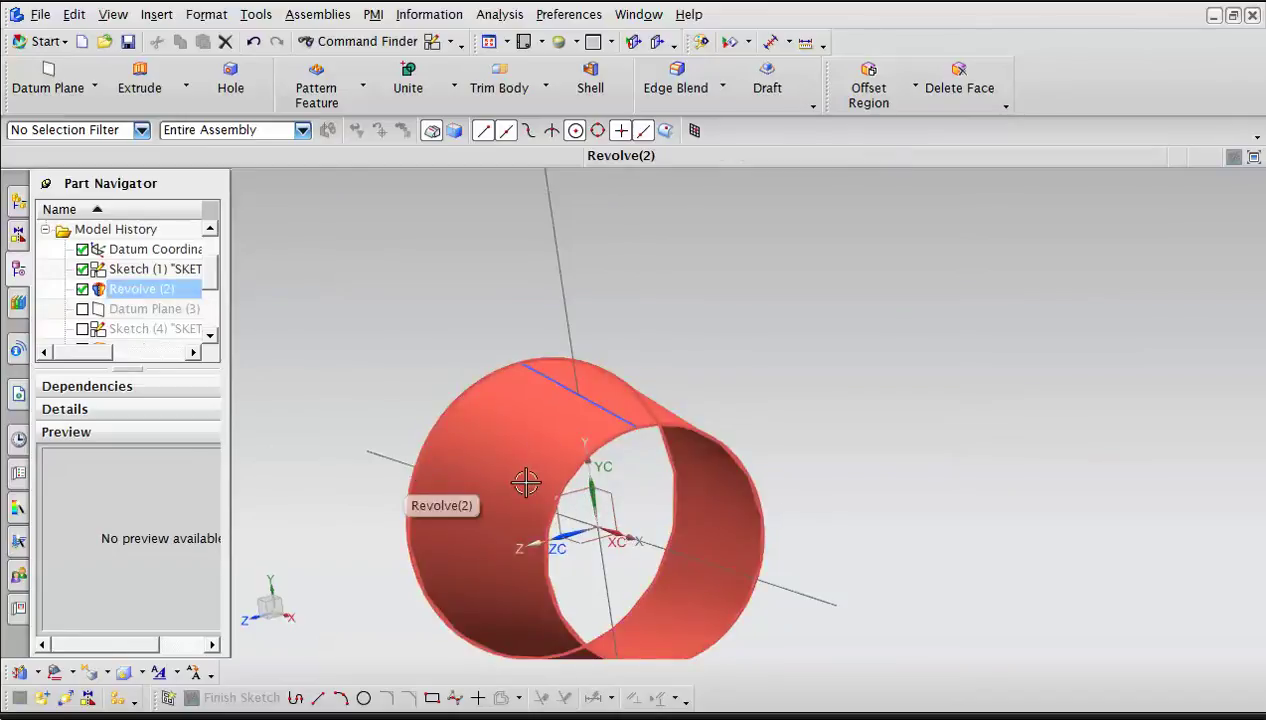
# Confirm Datum Plane (3) at 15 mm offset and show Sketch (4) on it.
pyautogui.click(83, 311)
pyautogui.moveTo(557, 579)
pyautogui.mouseDown(button='middle')
pyautogui.moveTo(581, 563)
pyautogui.moveTo(570, 566)
pyautogui.mouseUp(button='middle')
pyautogui.doubleClick(120, 309)
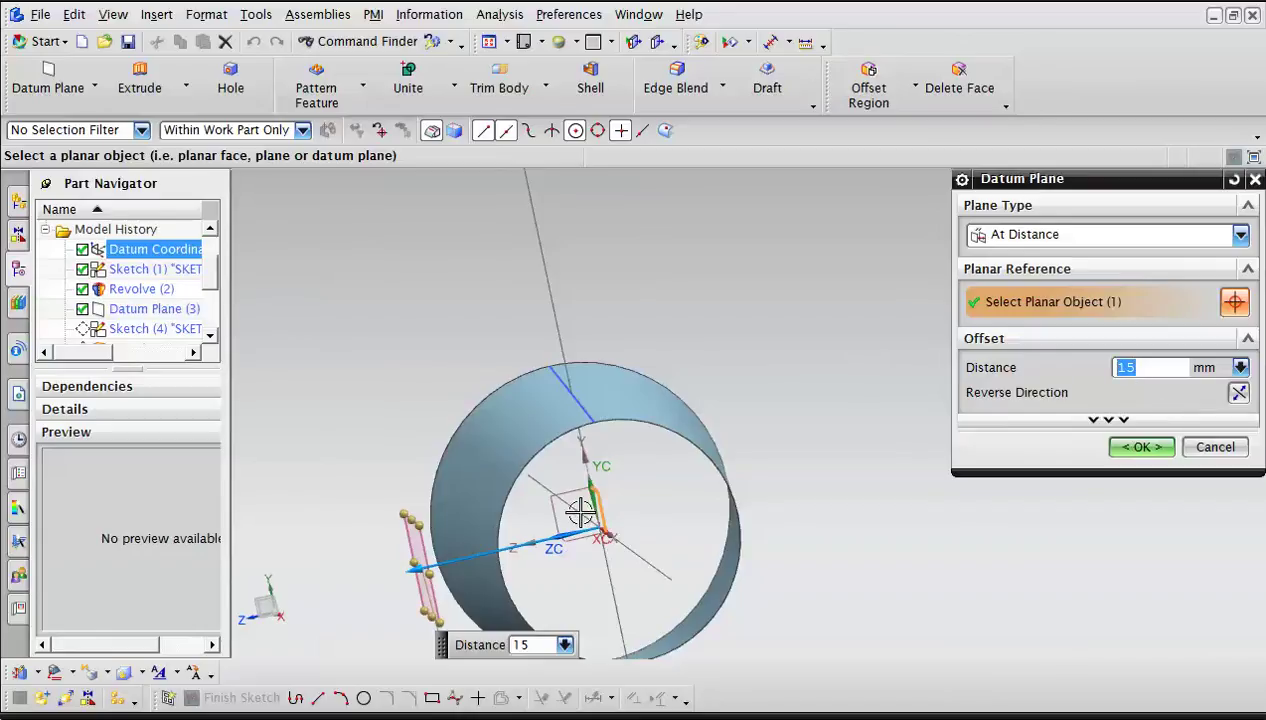
pyautogui.moveTo(616, 517); pyautogui.dragTo(625, 513, button='middle')
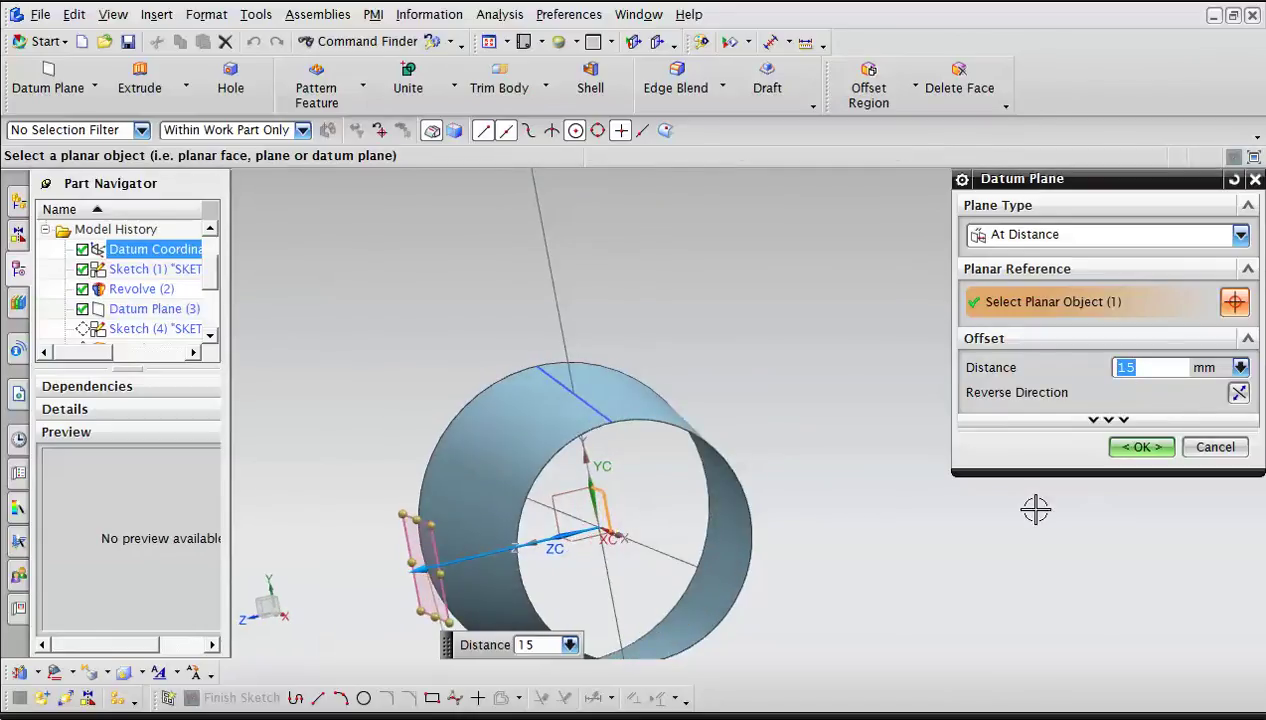
pyautogui.click(1139, 449)
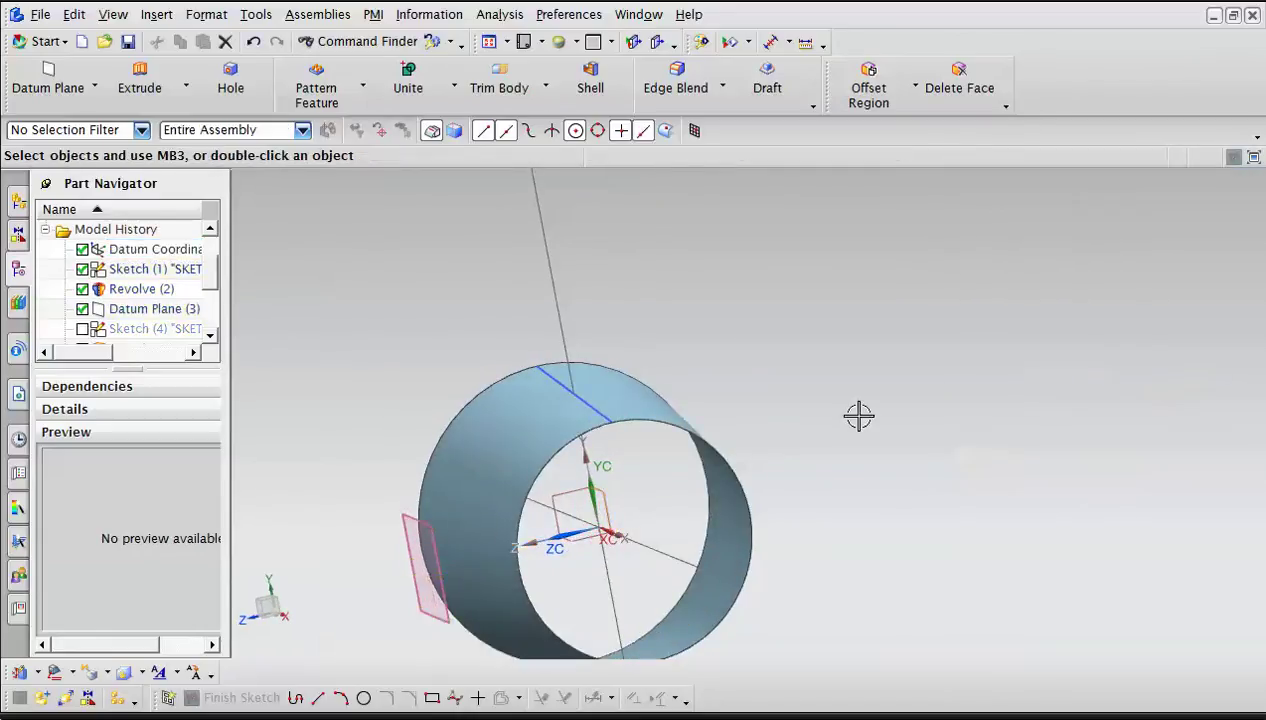
pyautogui.click(82, 329)
pyautogui.moveTo(298, 529); pyautogui.dragTo(308, 531, button='middle')
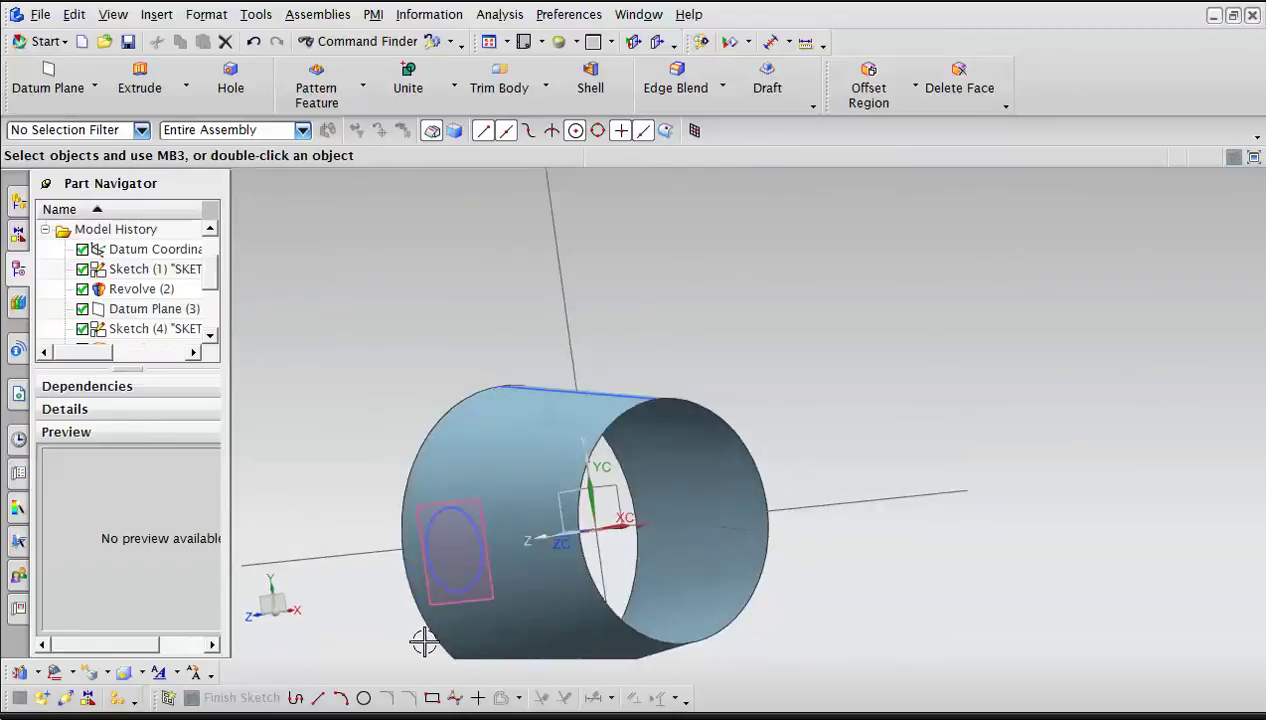
# Show Extrude (5) on the pipe cylinder, briefly opening its edit dialog and leaving it unchanged.
pyautogui.scroll(4, 421, 619)
pyautogui.moveTo(418, 602)
pyautogui.mouseDown(button='middle')
pyautogui.moveTo(463, 514)
pyautogui.moveTo(489, 511)
pyautogui.moveTo(445, 529)
pyautogui.moveTo(443, 501)
pyautogui.mouseUp(button='middle')
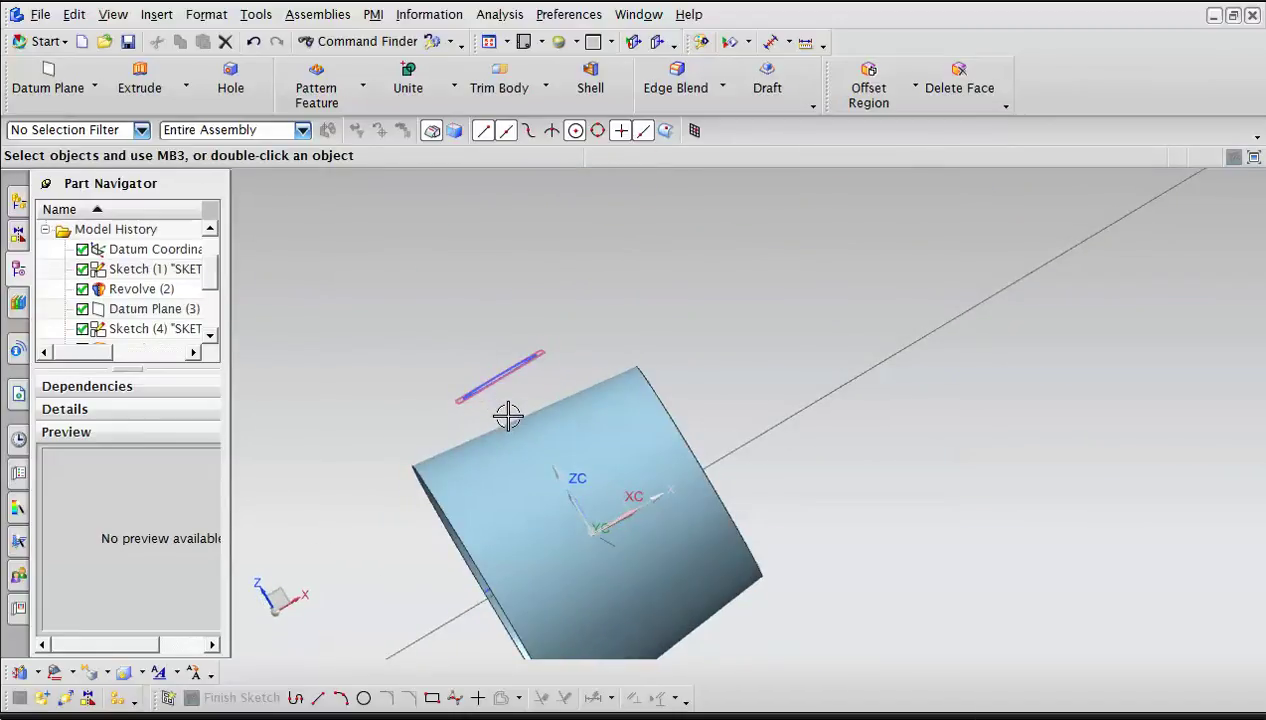
pyautogui.moveTo(508, 416)
pyautogui.mouseDown(button='middle')
pyautogui.moveTo(531, 438)
pyautogui.moveTo(681, 359)
pyautogui.moveTo(640, 365)
pyautogui.mouseUp(button='middle')
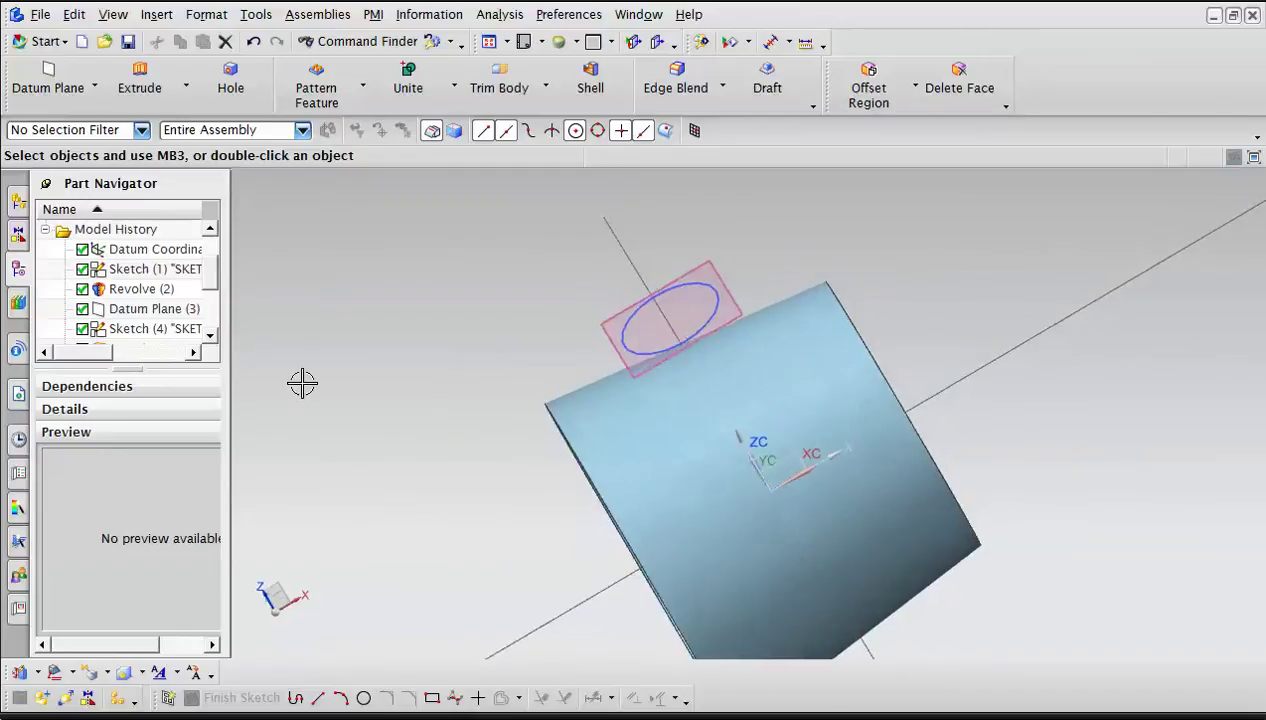
pyautogui.scroll(-3, 140, 330)
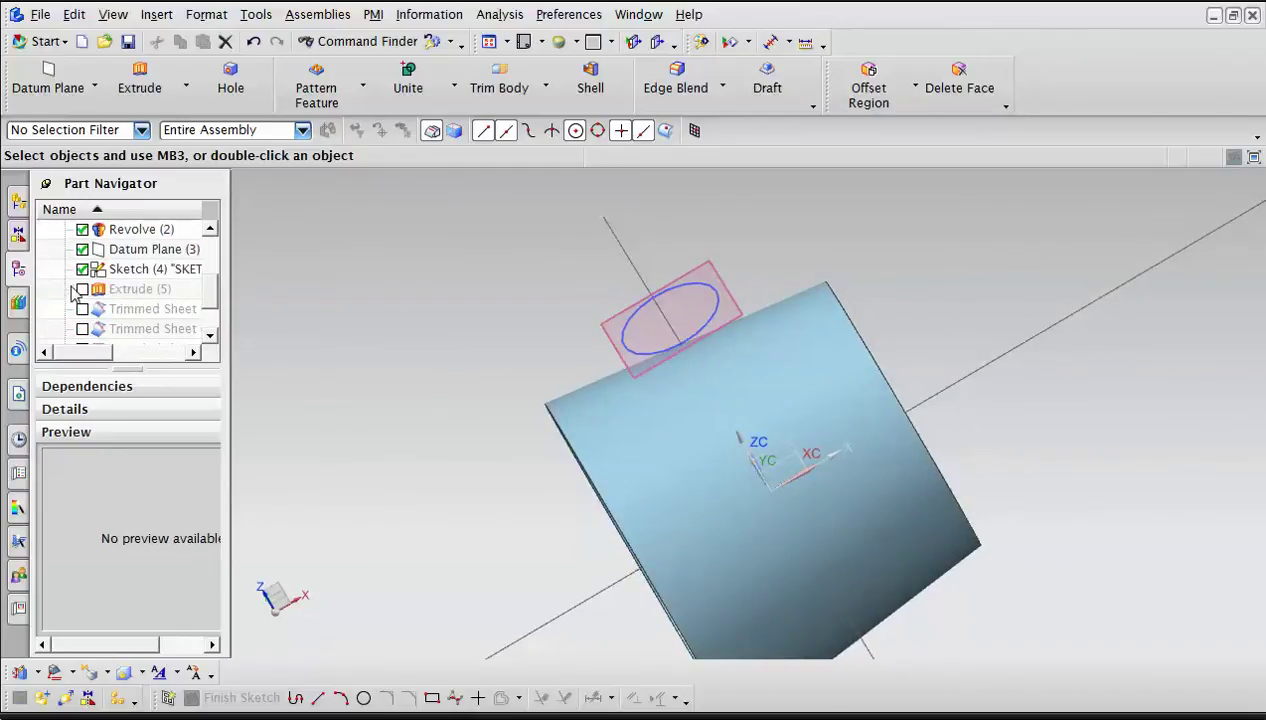
pyautogui.click(82, 289)
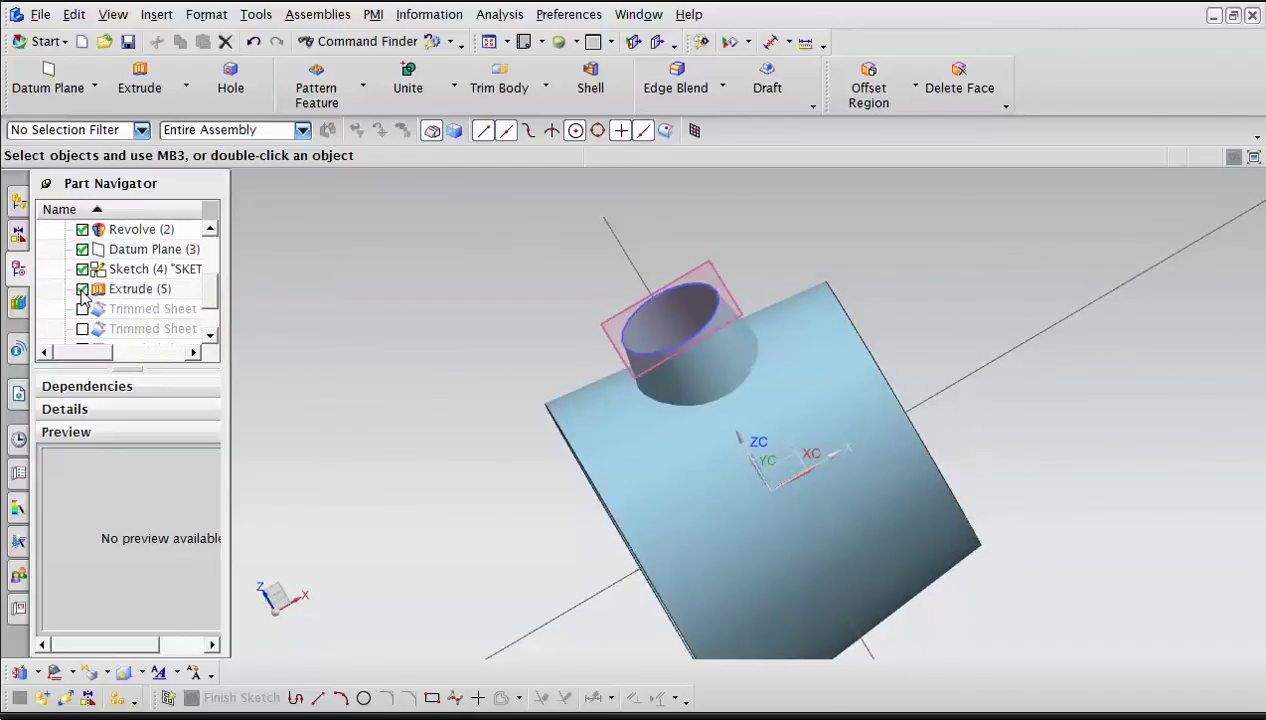
pyautogui.doubleClick(137, 289)
pyautogui.press('Escape')
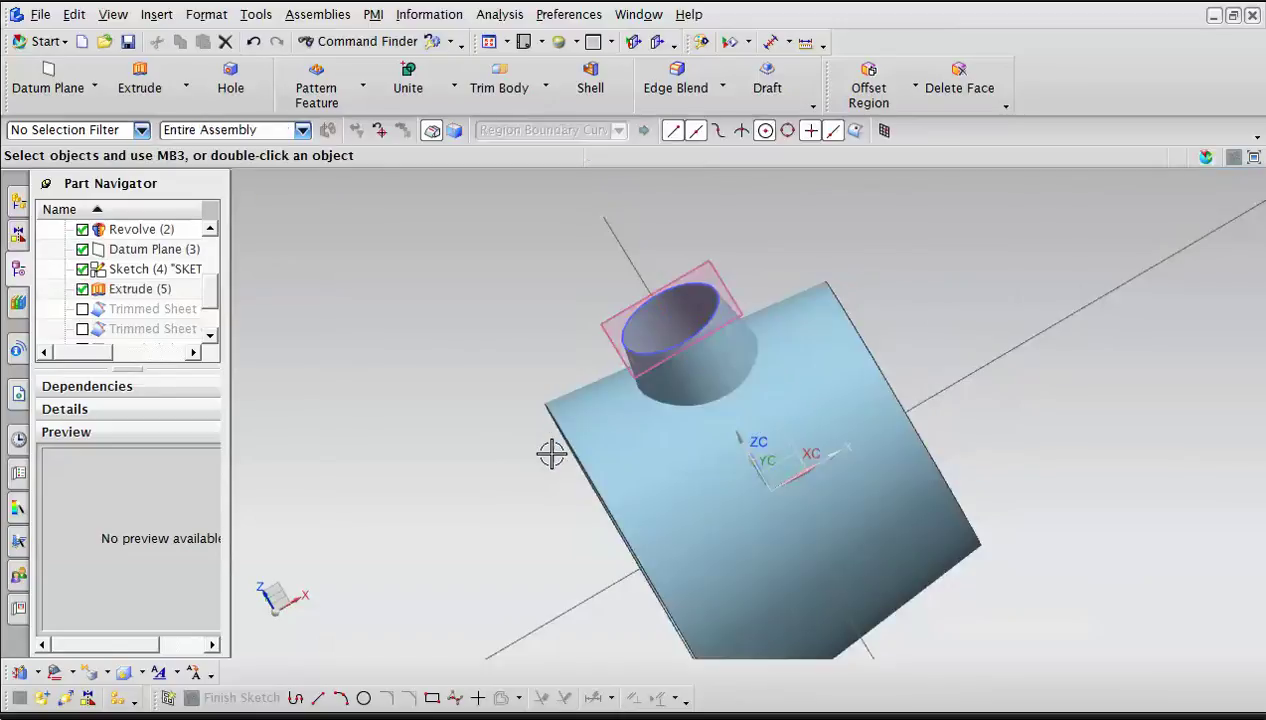
# Orbit around the branch and select Extrude (5) in the Part Navigator.
pyautogui.moveTo(556, 432); pyautogui.dragTo(627, 416, button='middle')
pyautogui.moveTo(771, 274)
pyautogui.mouseDown(button='middle')
pyautogui.moveTo(744, 313)
pyautogui.moveTo(757, 274)
pyautogui.mouseUp(button='middle')
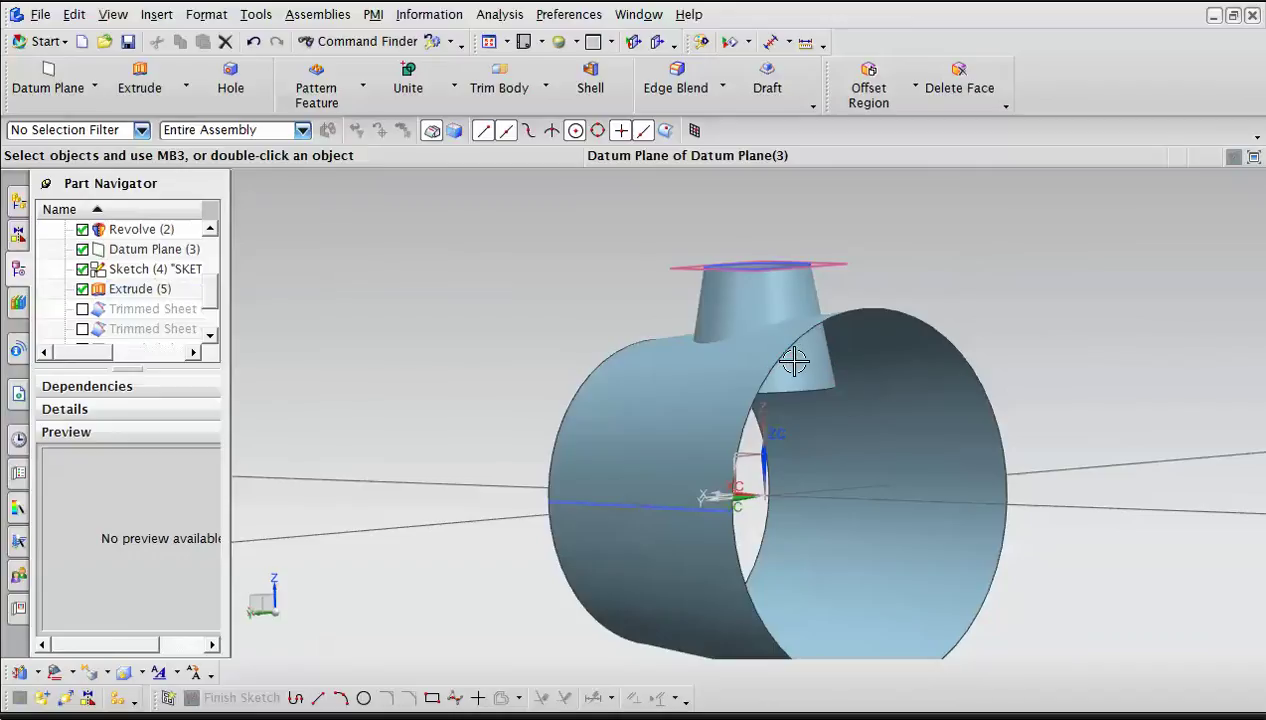
pyautogui.moveTo(1000, 345); pyautogui.dragTo(920, 346, button='middle')
pyautogui.click(140, 289)
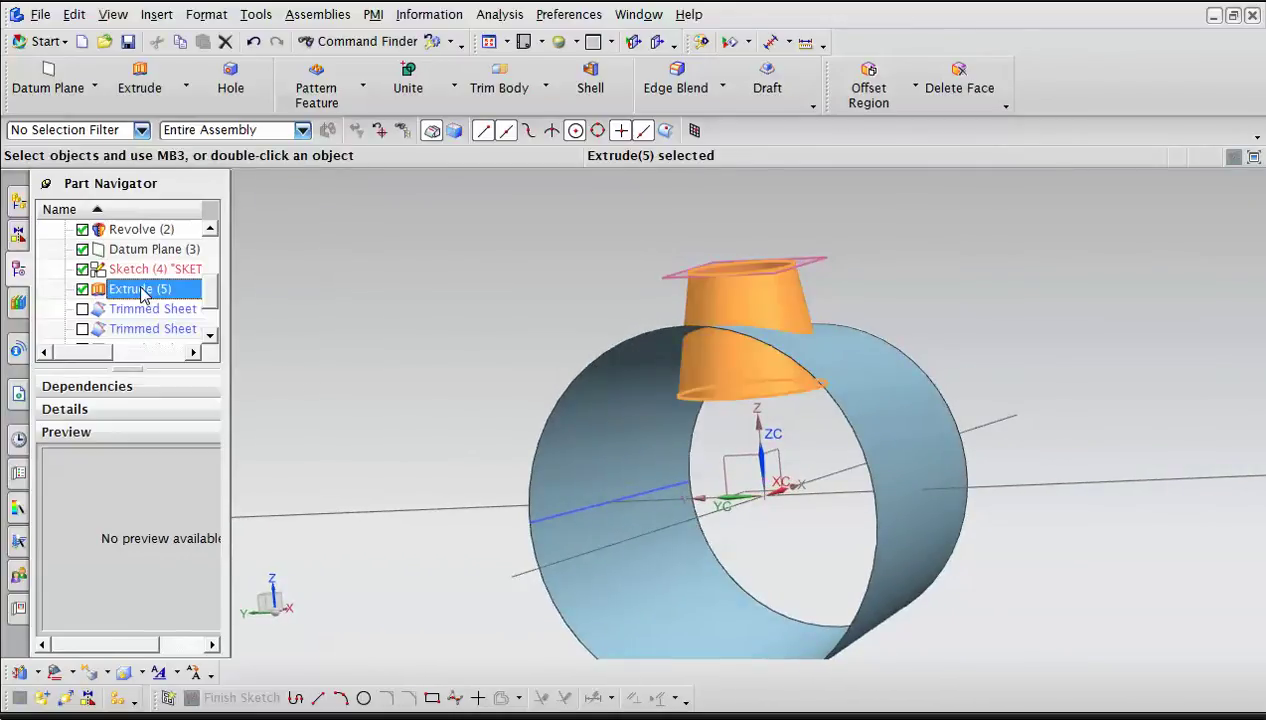
# Edit Extrude (5) to an 8 mm end with a −10° draft from start, then show the Trimmed Sheet.
pyautogui.doubleClick(140, 289)
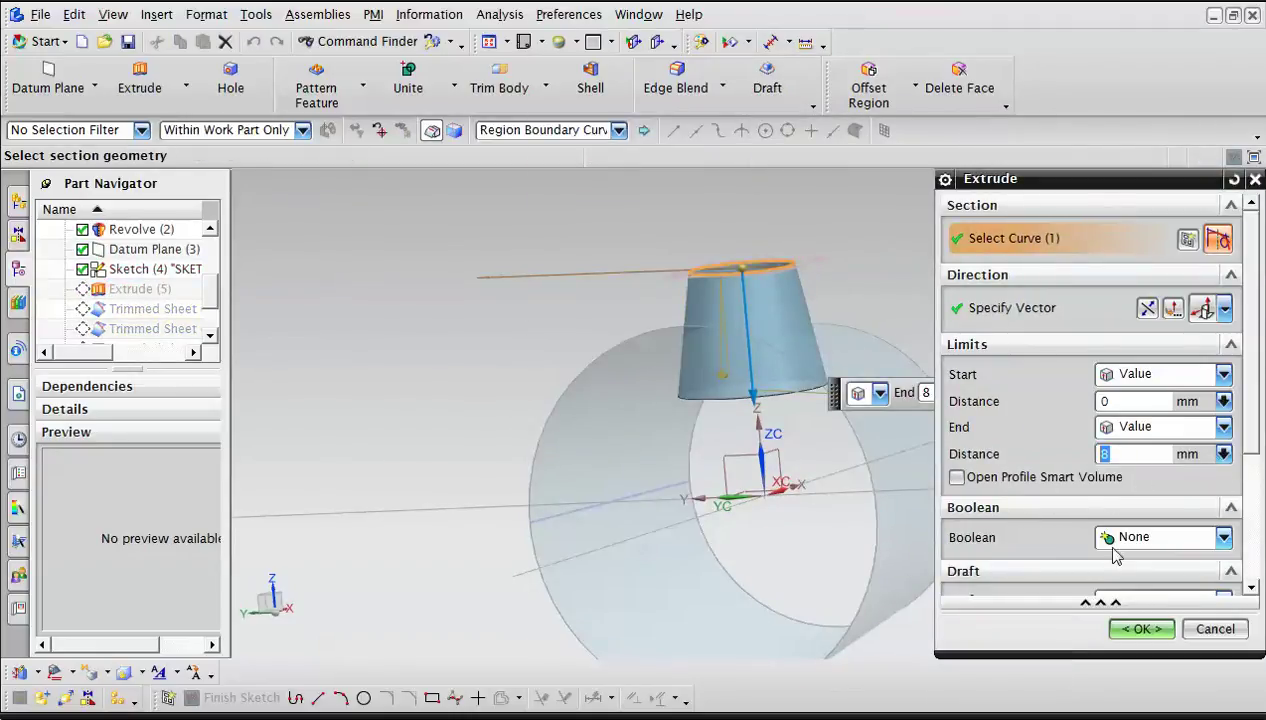
pyautogui.scroll(-1, 1047, 580)
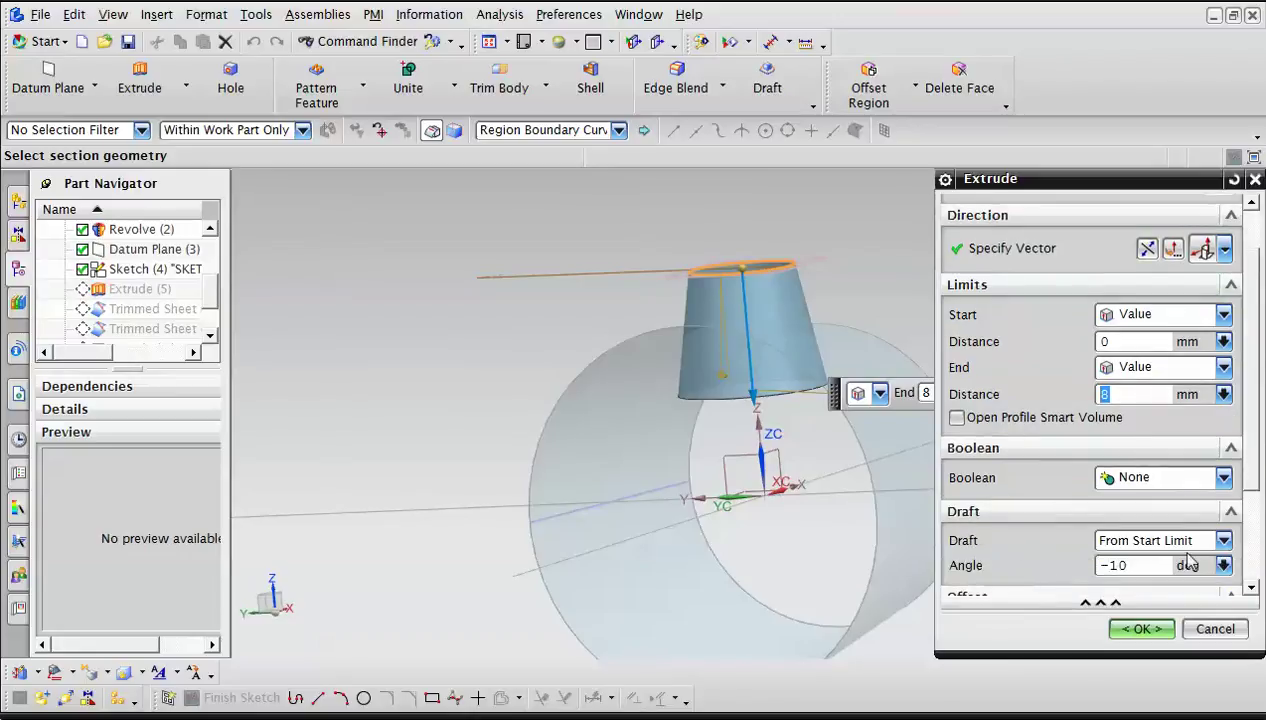
pyautogui.click(1133, 565)
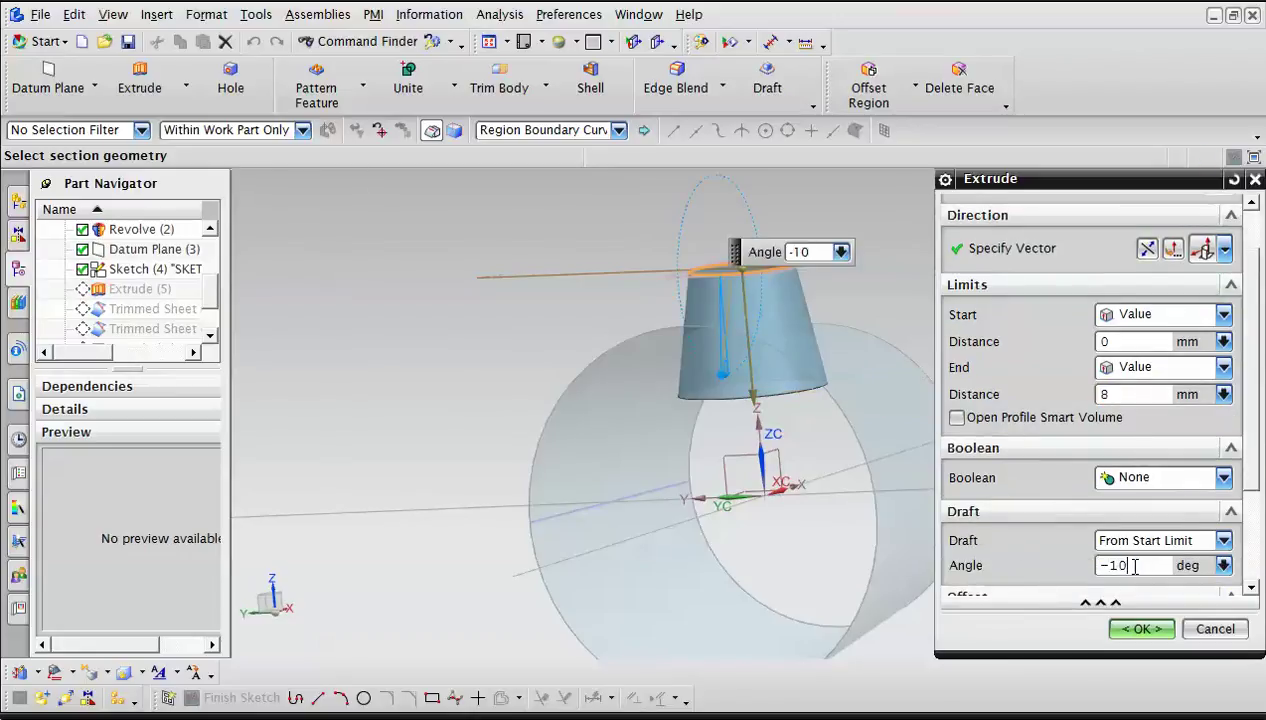
pyautogui.moveTo(745, 415); pyautogui.dragTo(824, 388, button='middle')
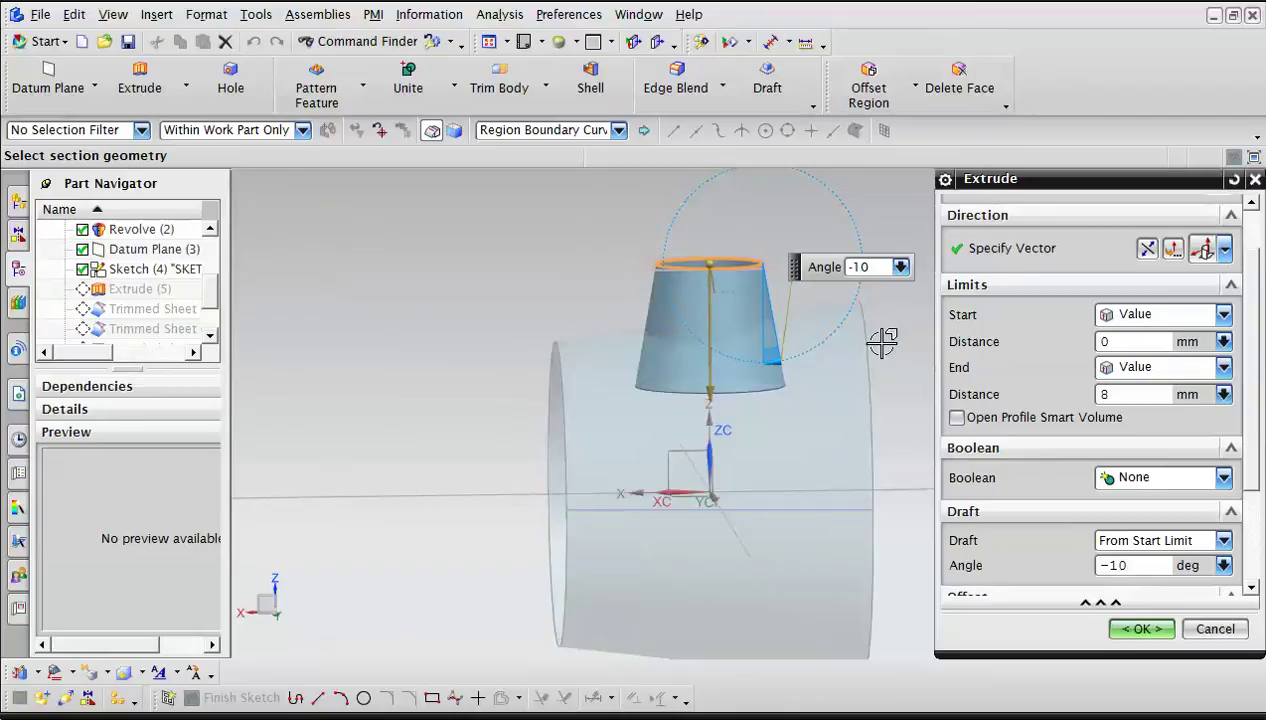
pyautogui.click(1140, 629)
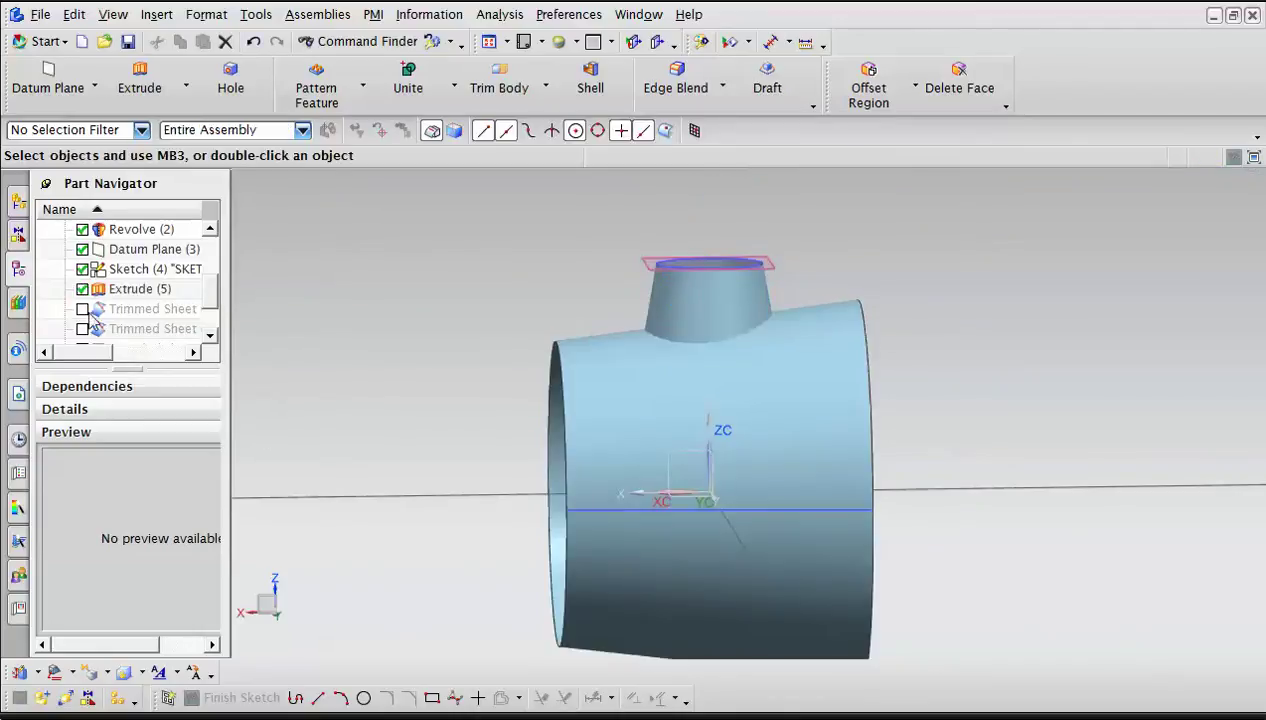
pyautogui.click(83, 309)
pyautogui.moveTo(1073, 450); pyautogui.dragTo(1005, 450, button='middle')
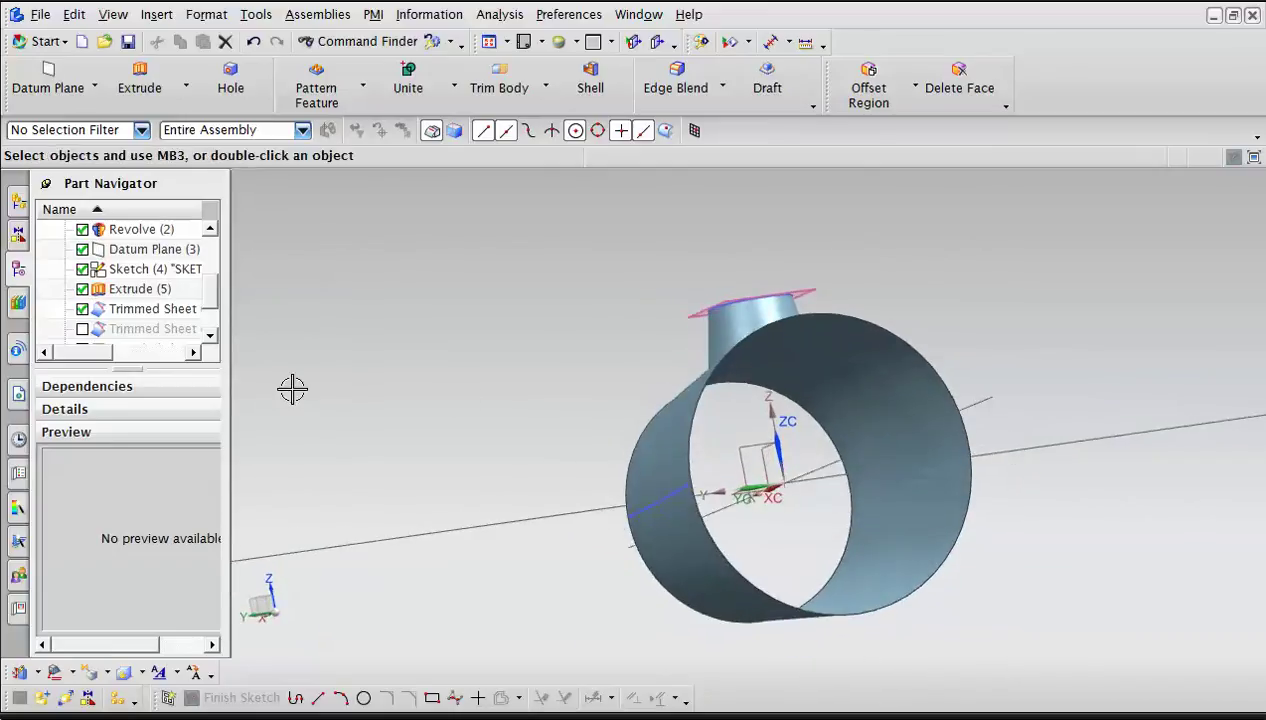
# Hide the Trimmed Sheet and start a new Trimmed Sheet from Insert > Trim.
pyautogui.click(83, 309)
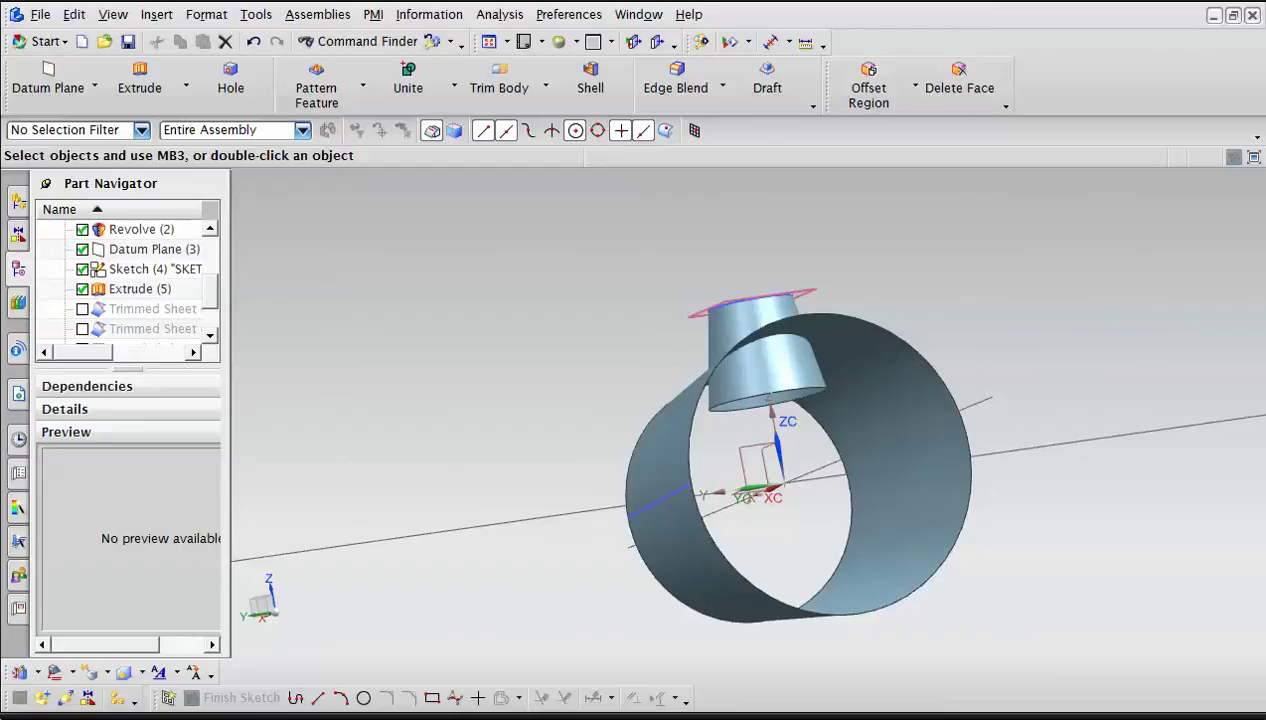
pyautogui.click(568, 14)
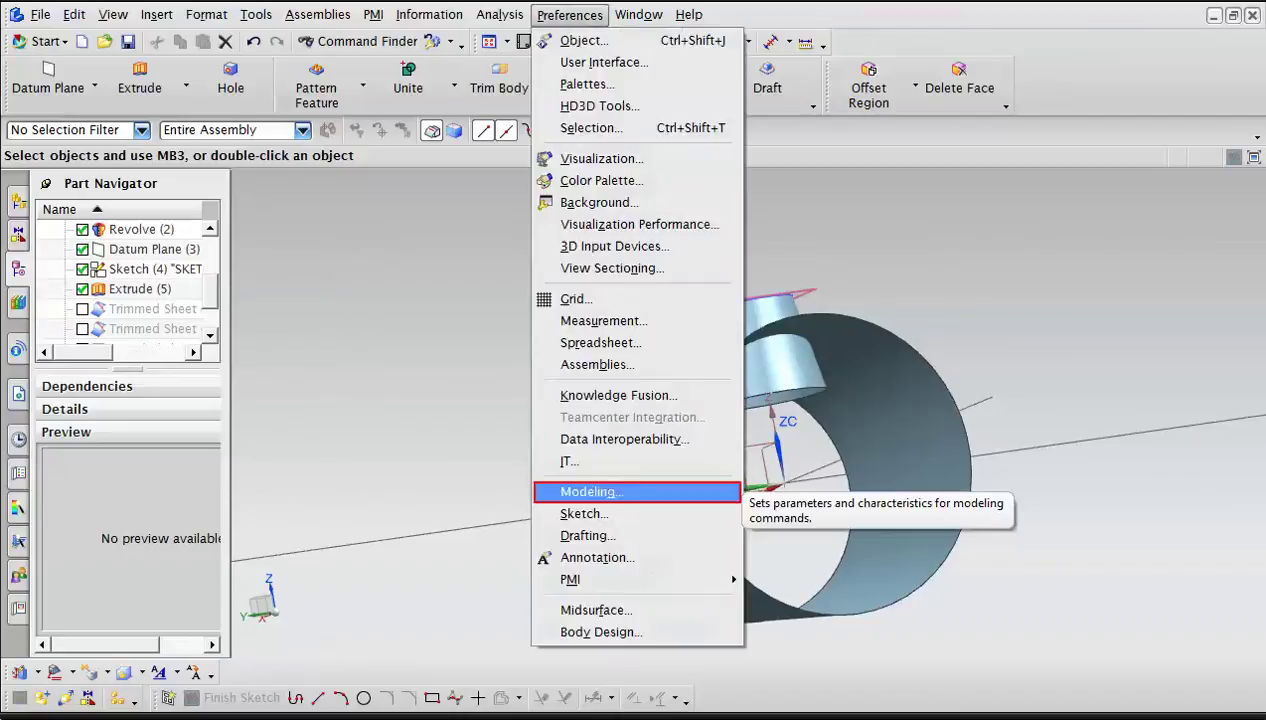
pyautogui.click(579, 491)
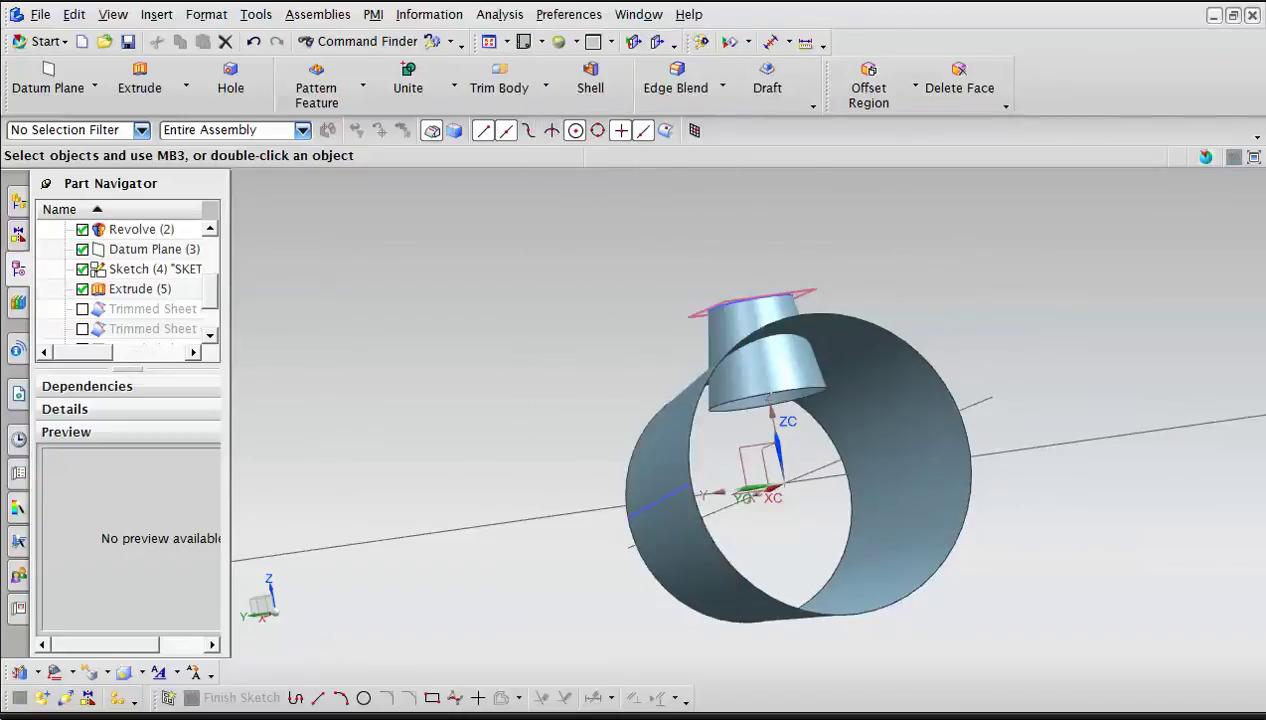
pyautogui.click(156, 14)
pyautogui.click(418, 356)
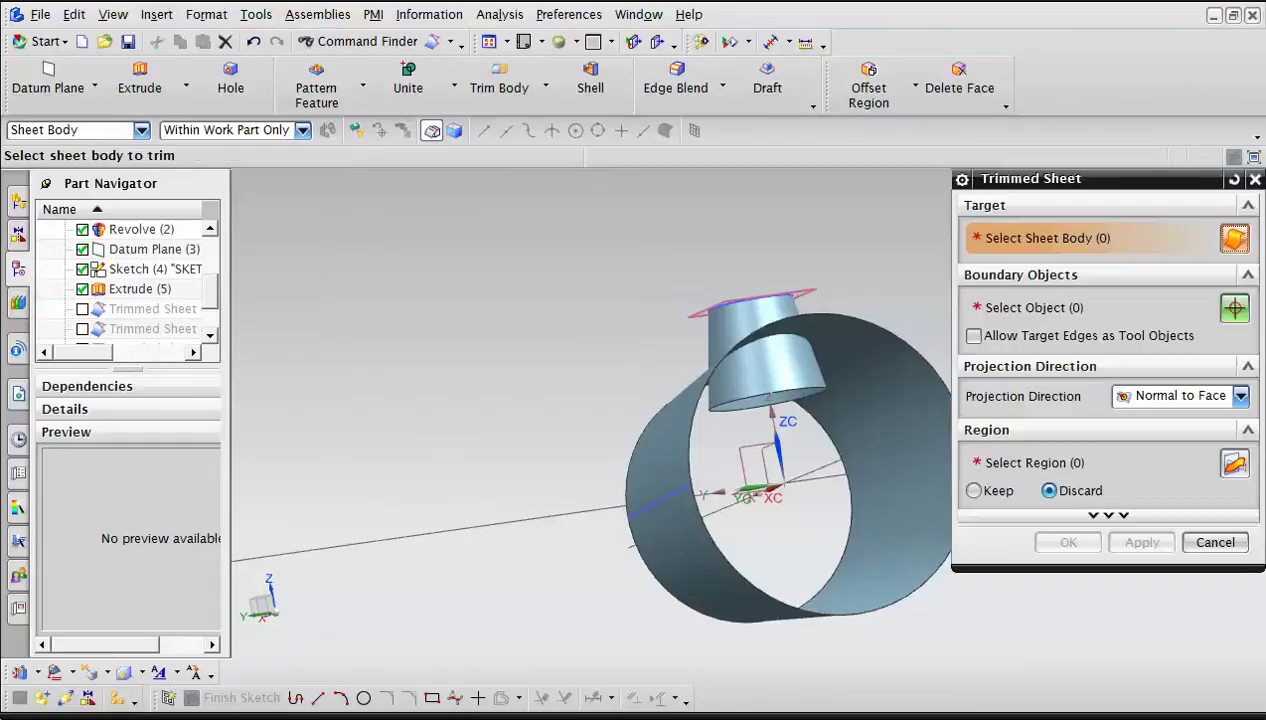
# Cancel the new Trimmed Sheet, dismiss the Insert menu, and show the first Trimmed Sheet.
pyautogui.click(1256, 179)
pyautogui.click(156, 14)
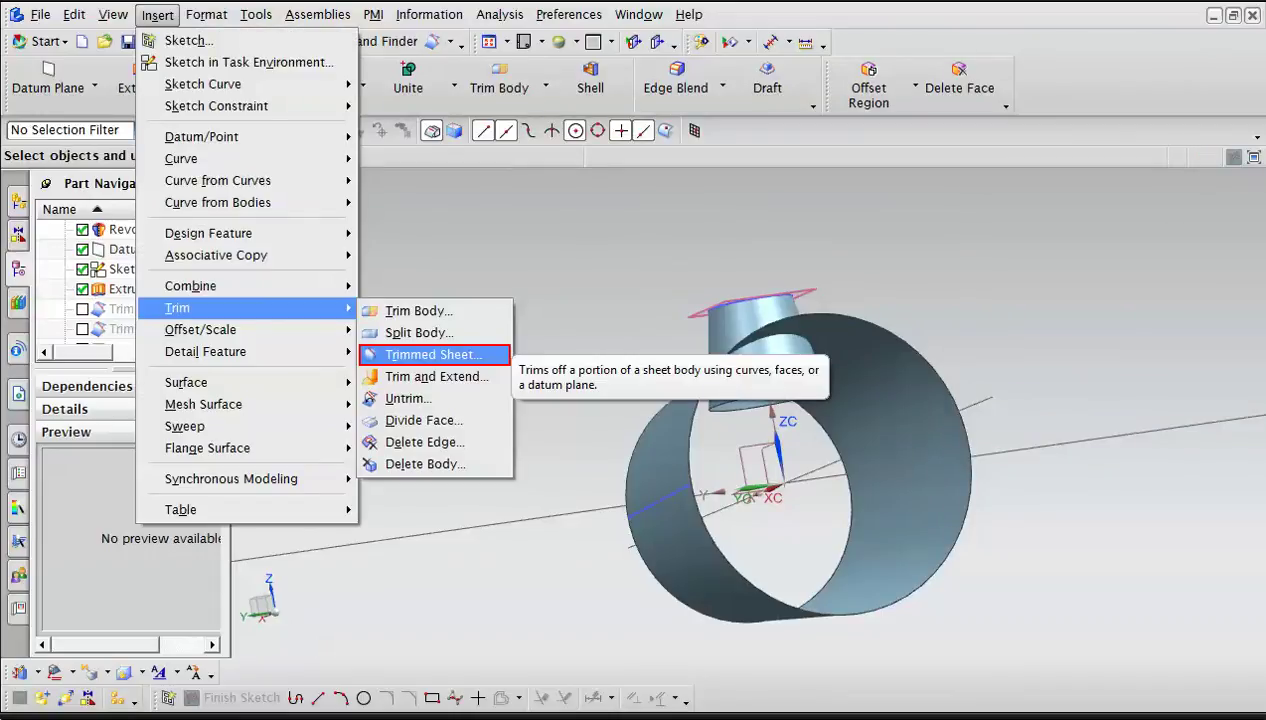
pyautogui.click(777, 141)
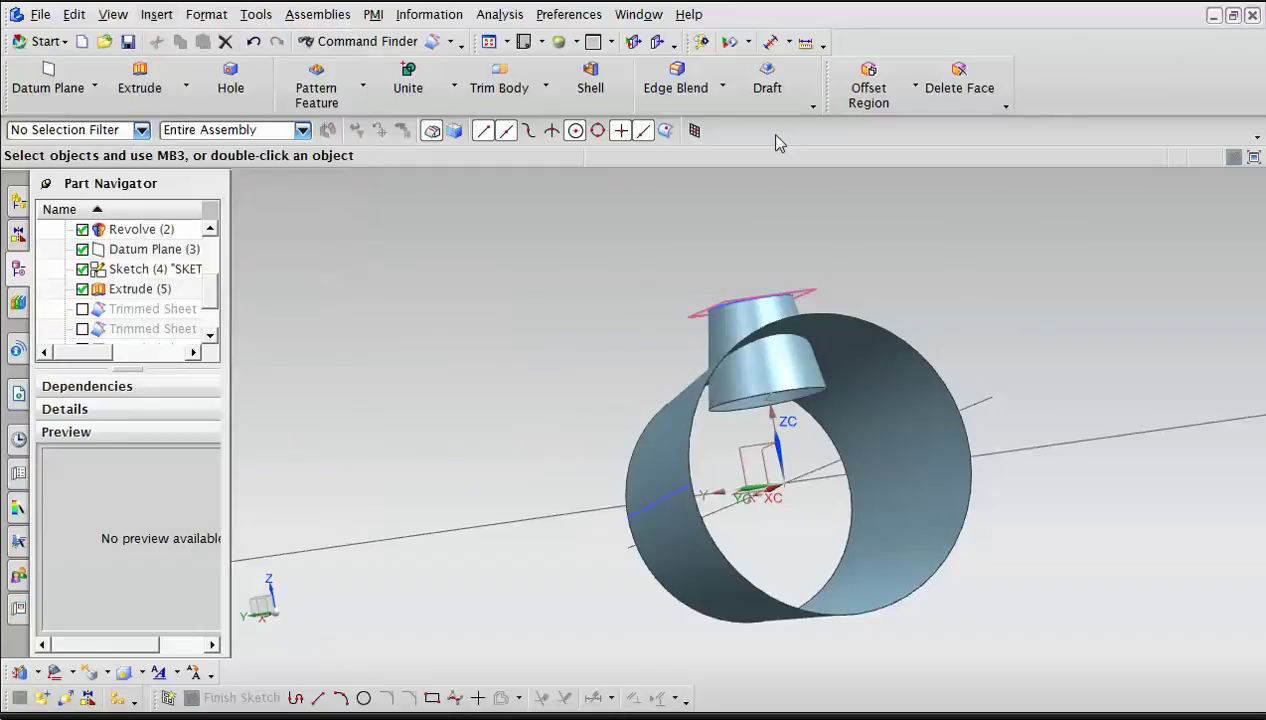
pyautogui.click(156, 14)
pyautogui.moveTo(212, 322)
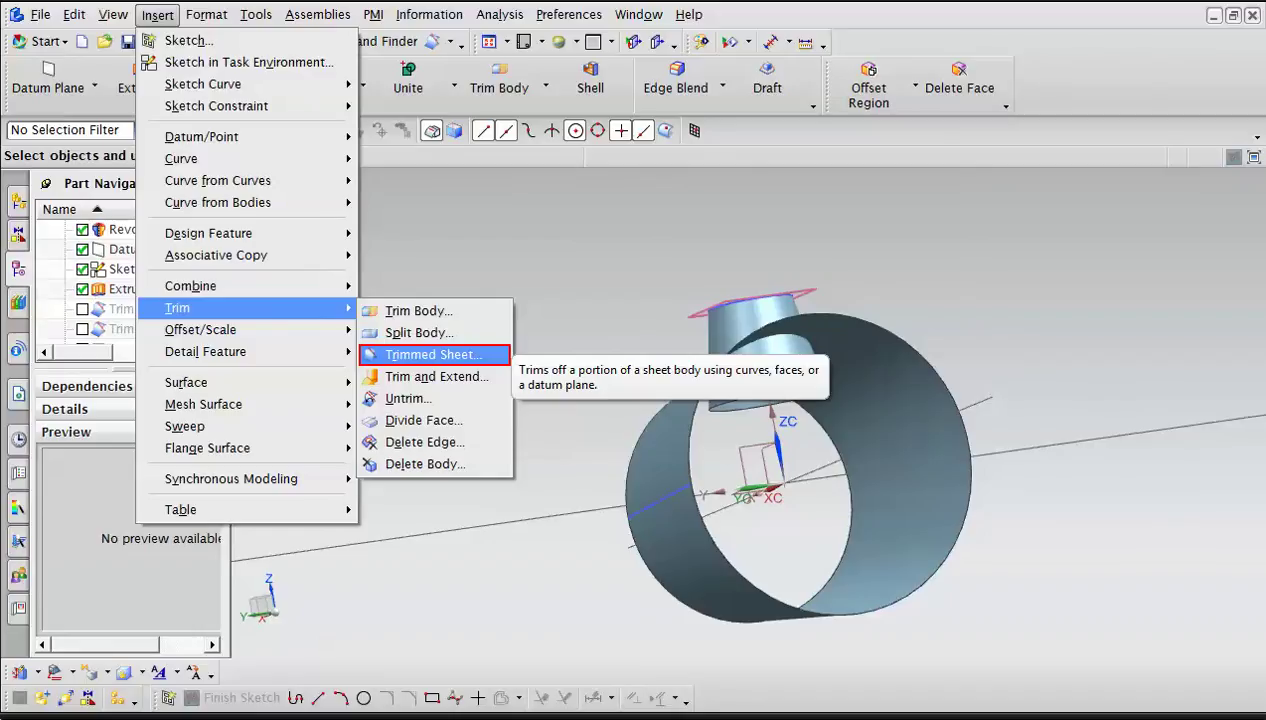
pyautogui.click(430, 354)
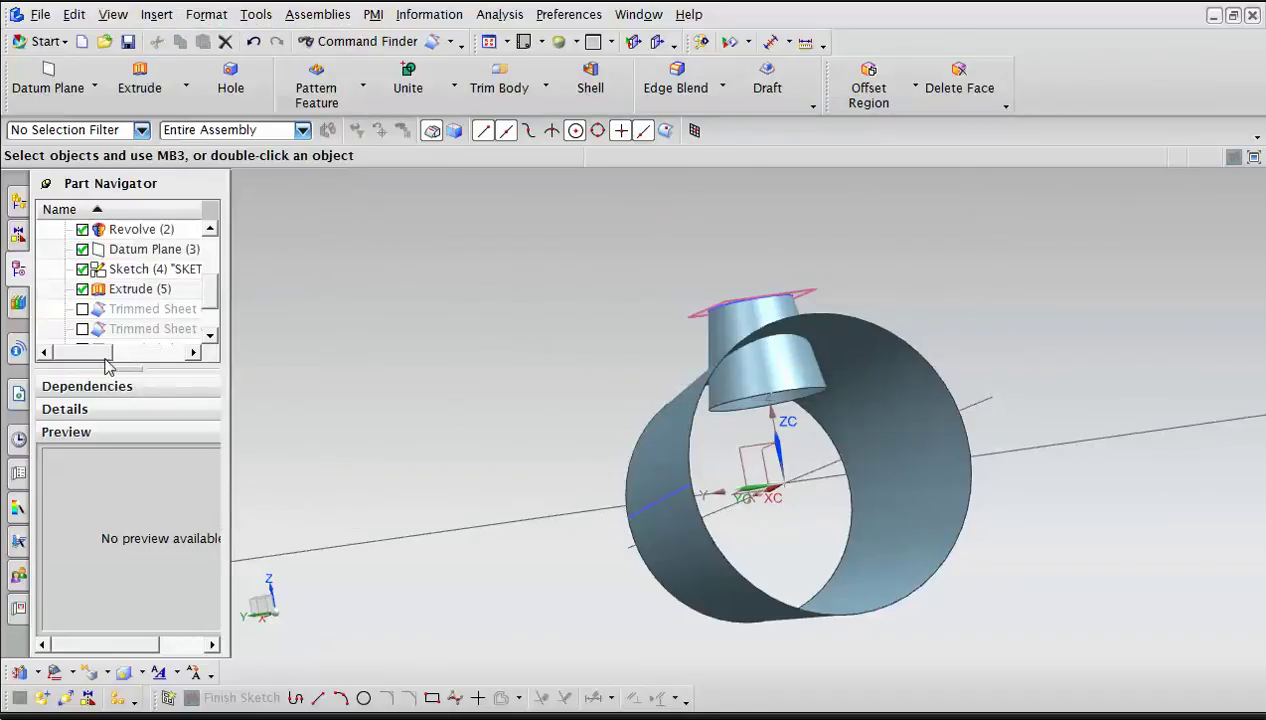
pyautogui.click(83, 310)
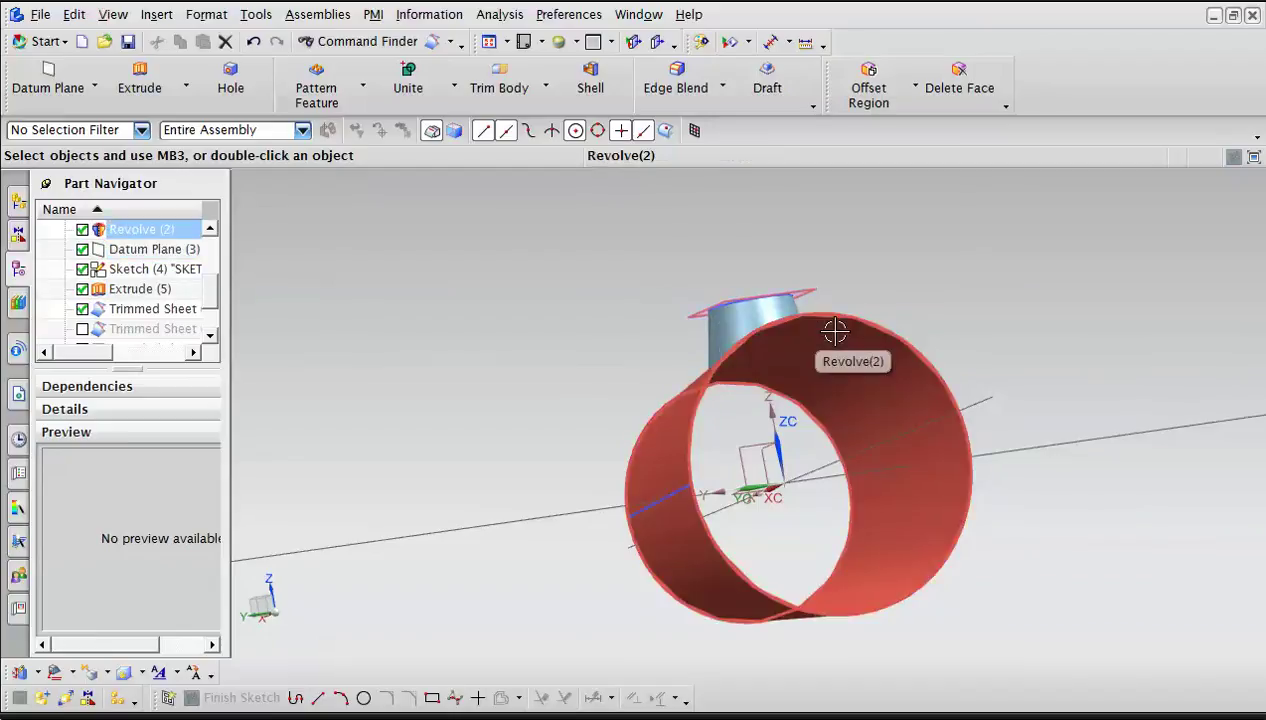
# Reopen the first Trimmed Sheet and confirm it, keeping its target, boundary and discarded region.
pyautogui.doubleClick(166, 313)
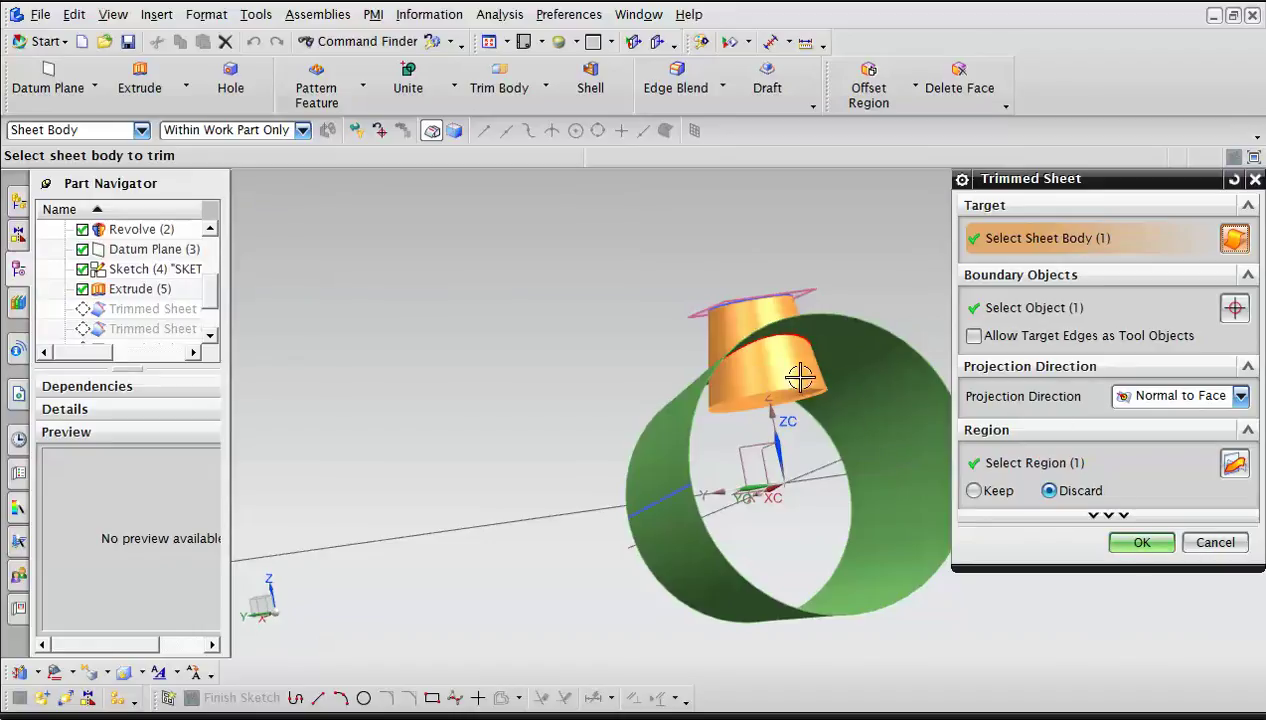
pyautogui.click(1141, 542)
# Unsuppress the second Trimmed Sheet, reopen it, and confirm it with Region set to Discard.
pyautogui.moveTo(825, 452); pyautogui.dragTo(803, 415, button='middle')
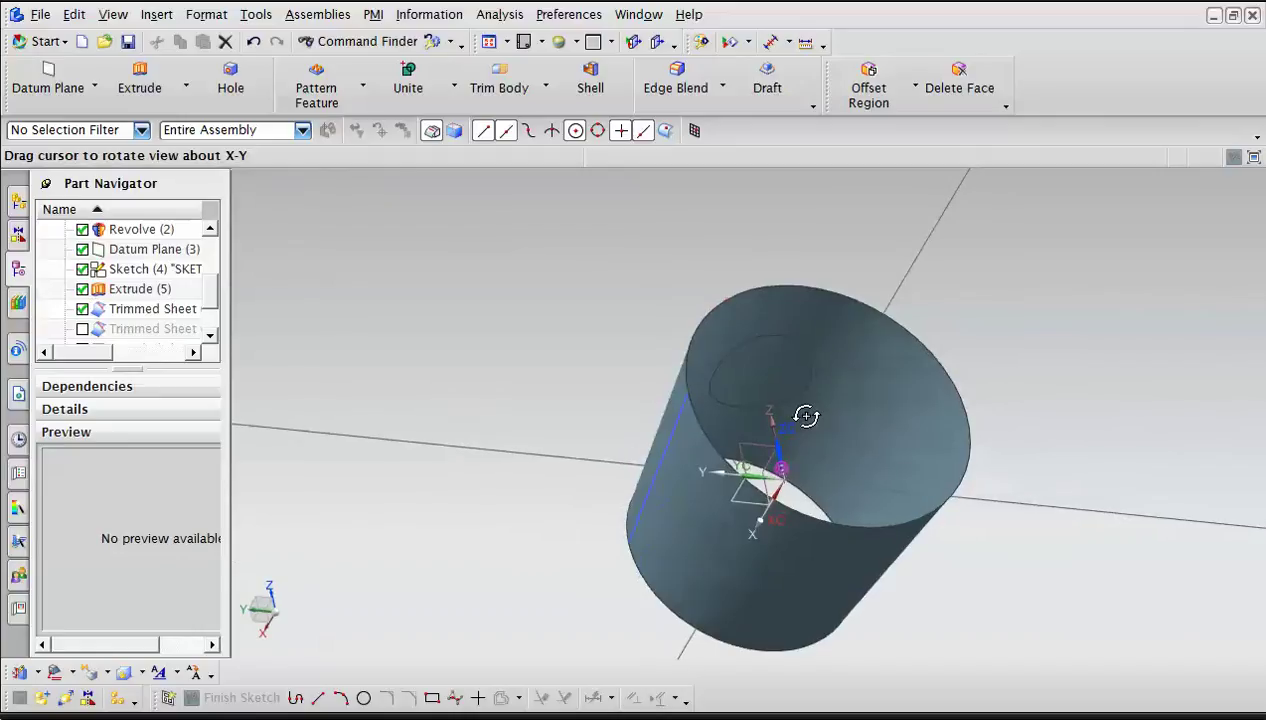
pyautogui.scroll(4, 764, 412)
pyautogui.scroll(1, 764, 412)
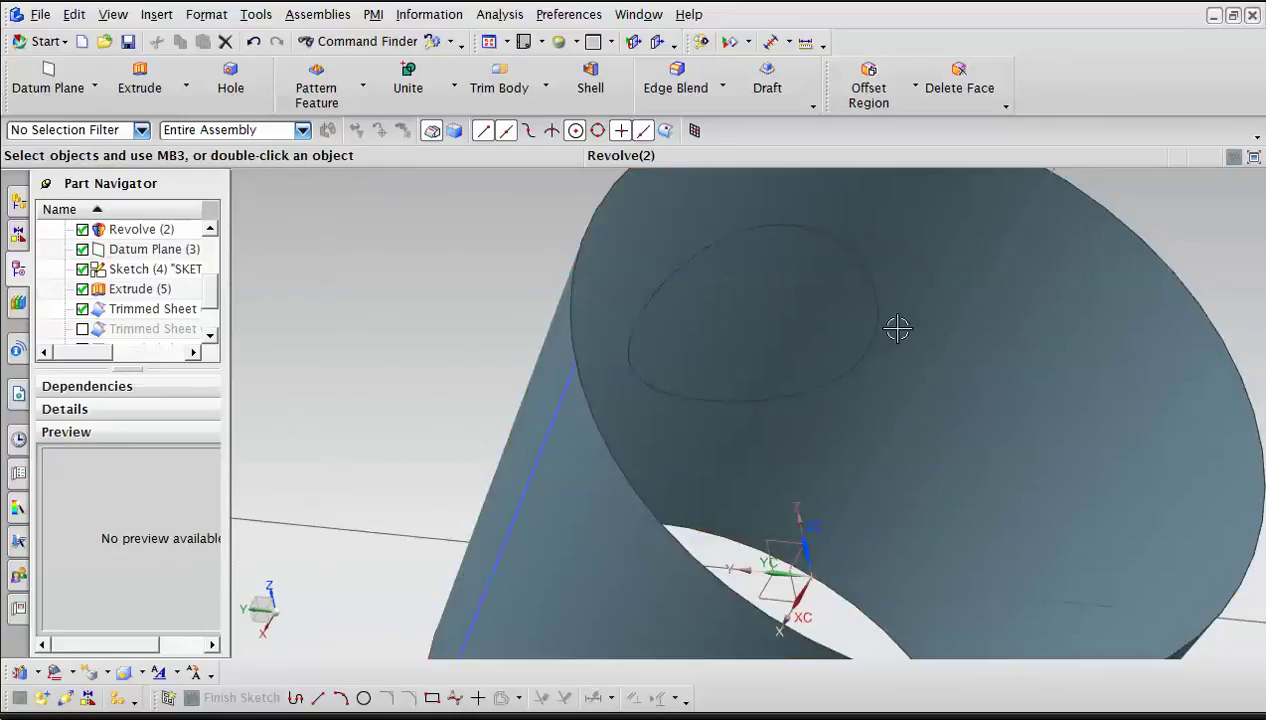
pyautogui.click(84, 330)
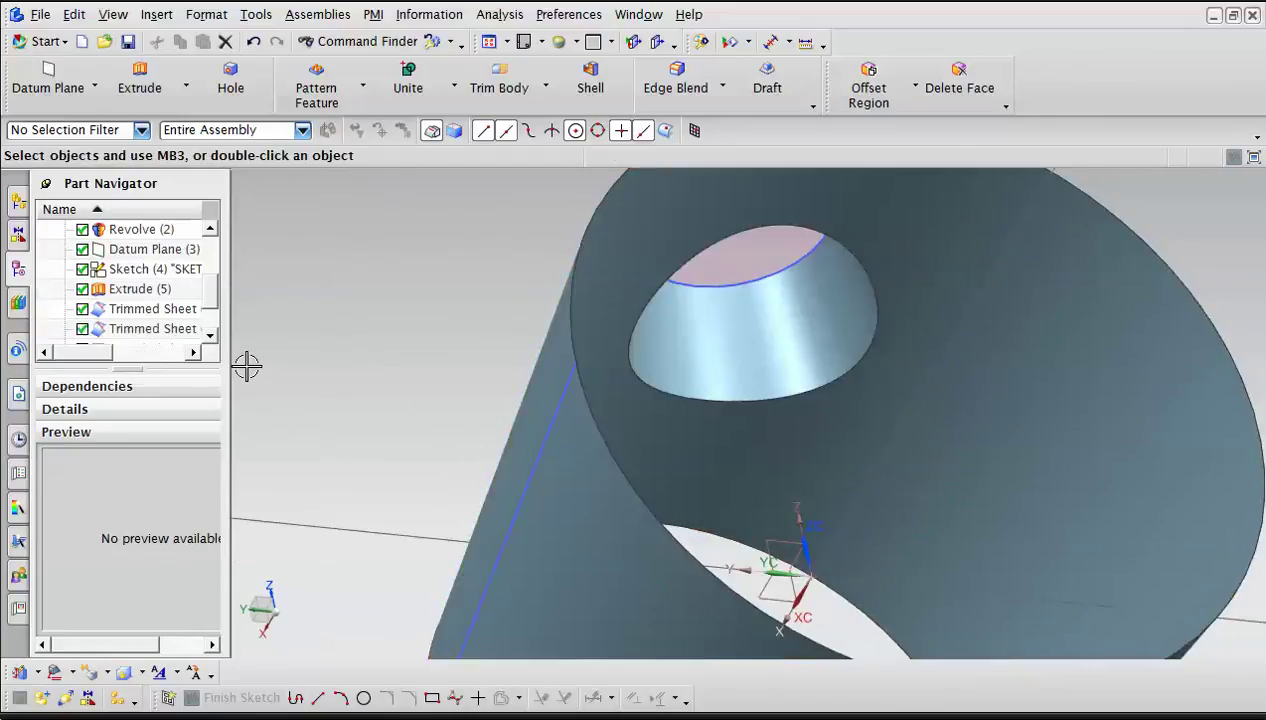
pyautogui.moveTo(298, 357)
pyautogui.mouseDown(button='middle')
pyautogui.moveTo(305, 387)
pyautogui.moveTo(298, 375)
pyautogui.mouseUp(button='middle')
pyautogui.doubleClick(152, 330)
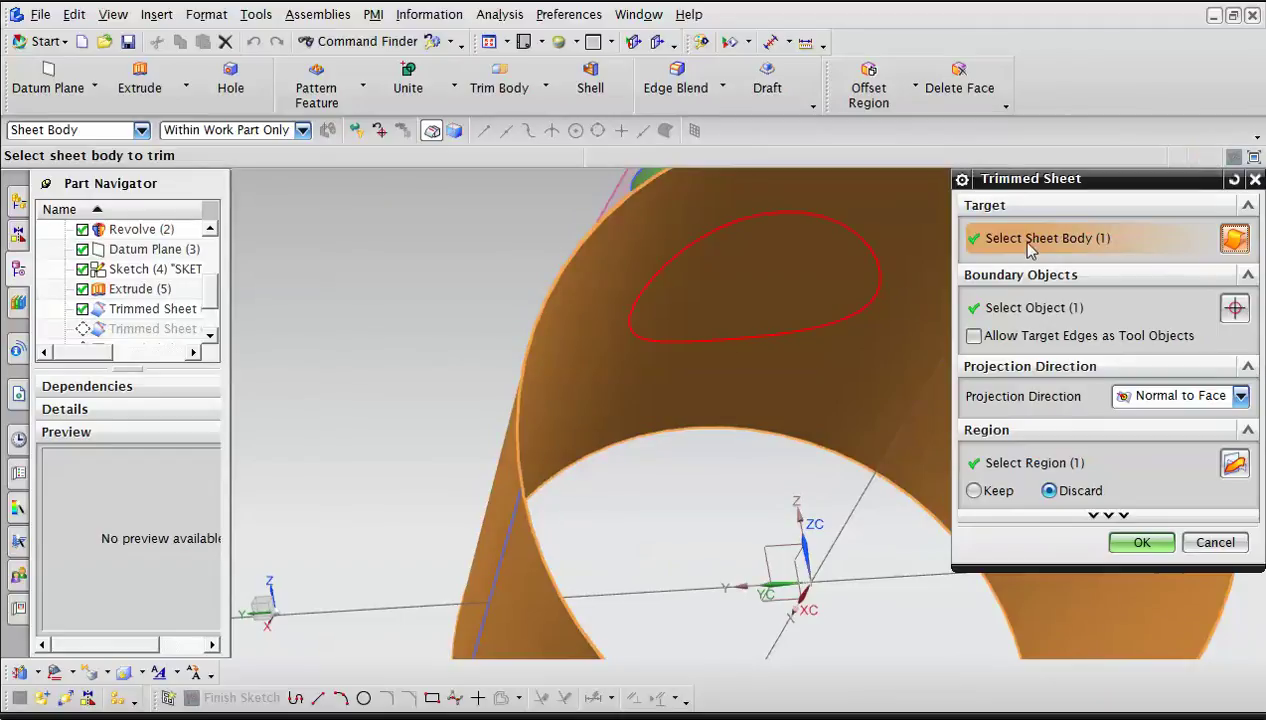
pyautogui.scroll(-4, 853, 311)
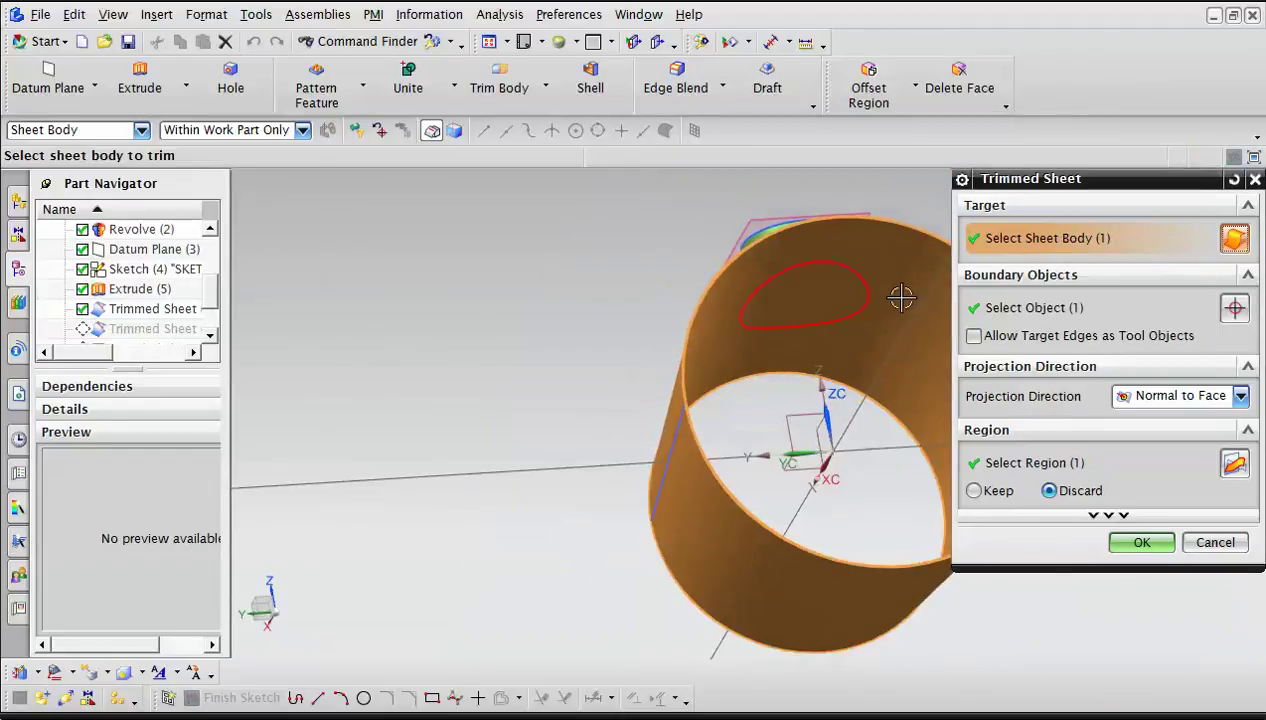
pyautogui.moveTo(911, 279)
pyautogui.mouseDown(button='middle')
pyautogui.moveTo(913, 308)
pyautogui.moveTo(904, 288)
pyautogui.mouseUp(button='middle')
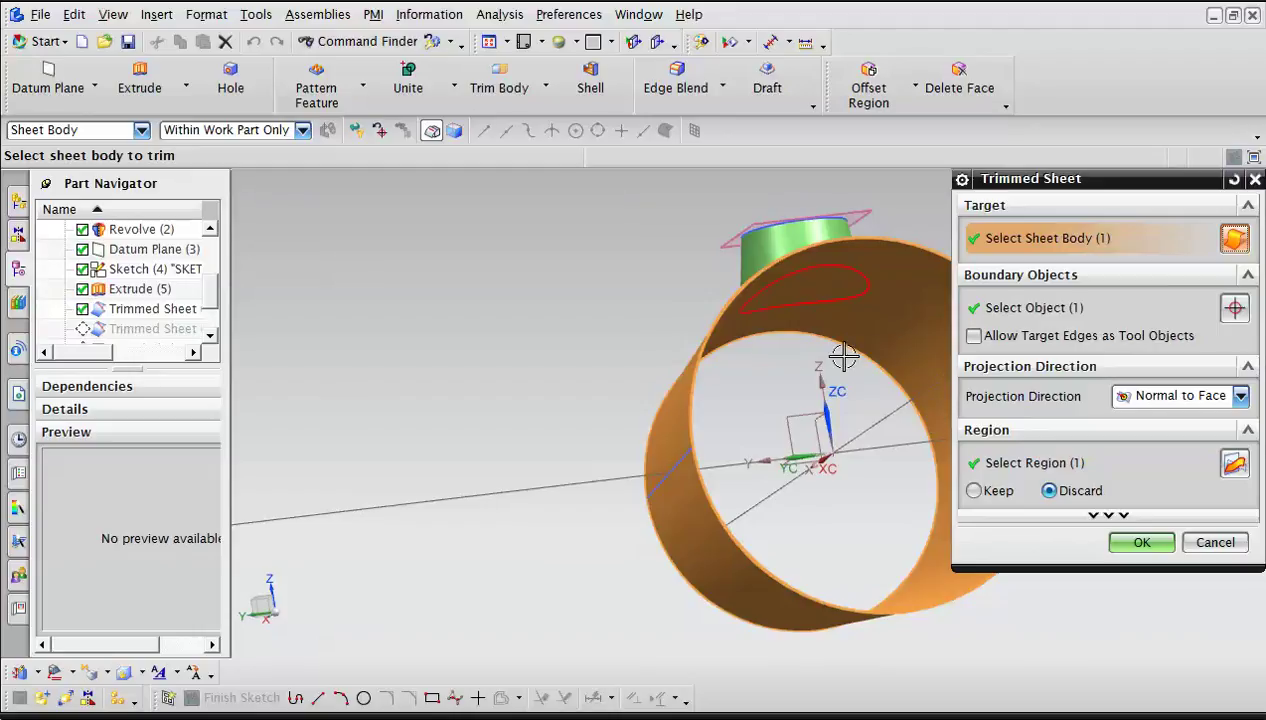
pyautogui.click(1141, 542)
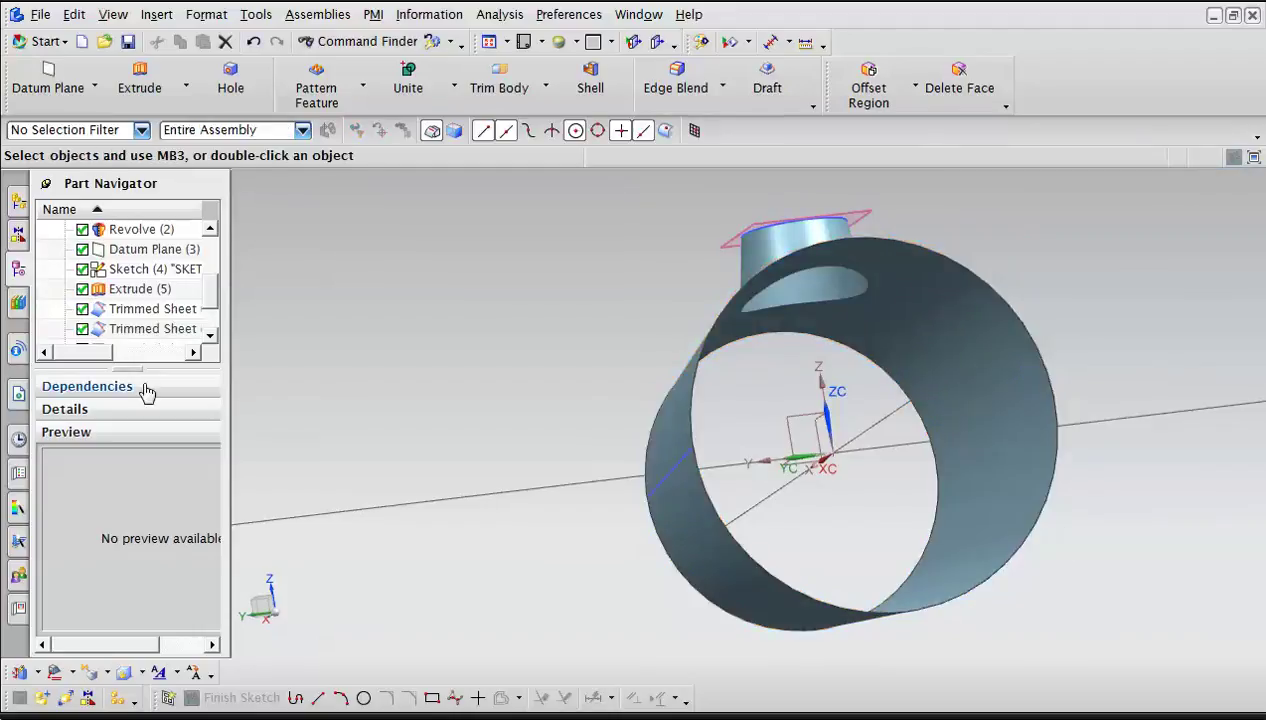
# Reactivate Bounded Plane (8) in the Part Navigator so it caps the branch's circular top.
pyautogui.click(210, 337)
pyautogui.click(210, 337)
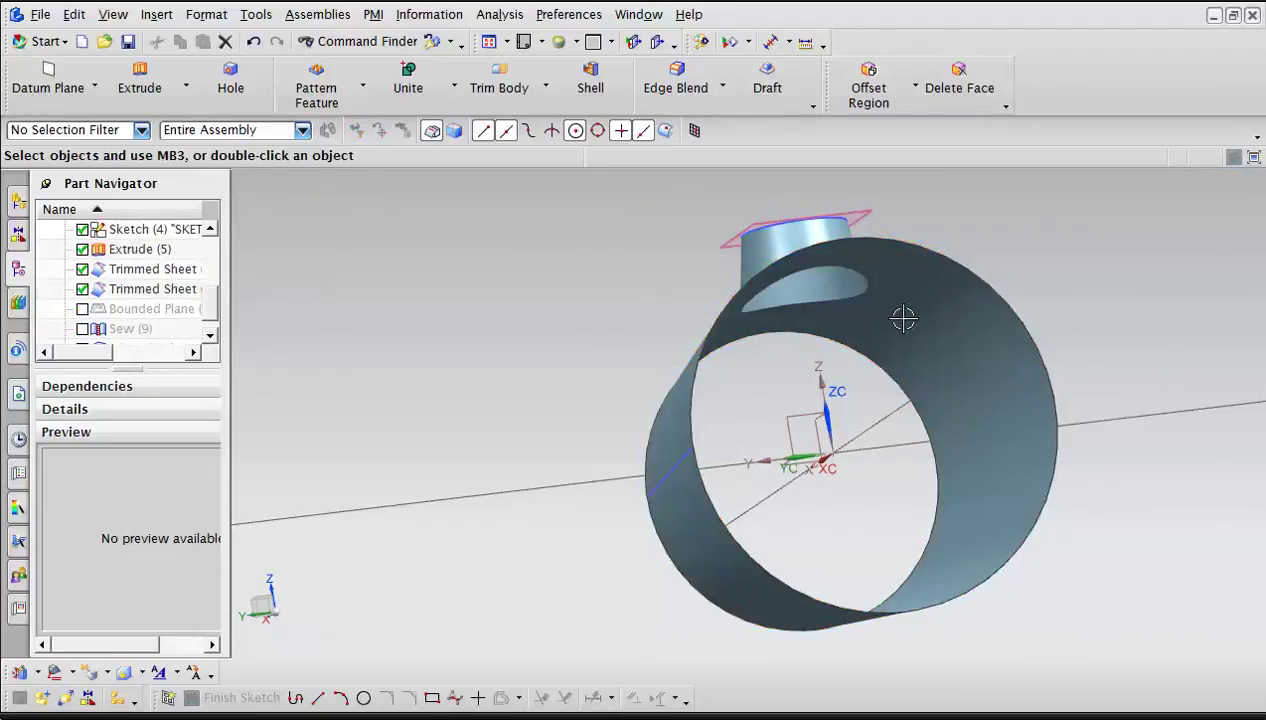
pyautogui.moveTo(958, 245); pyautogui.dragTo(987, 290, button='middle')
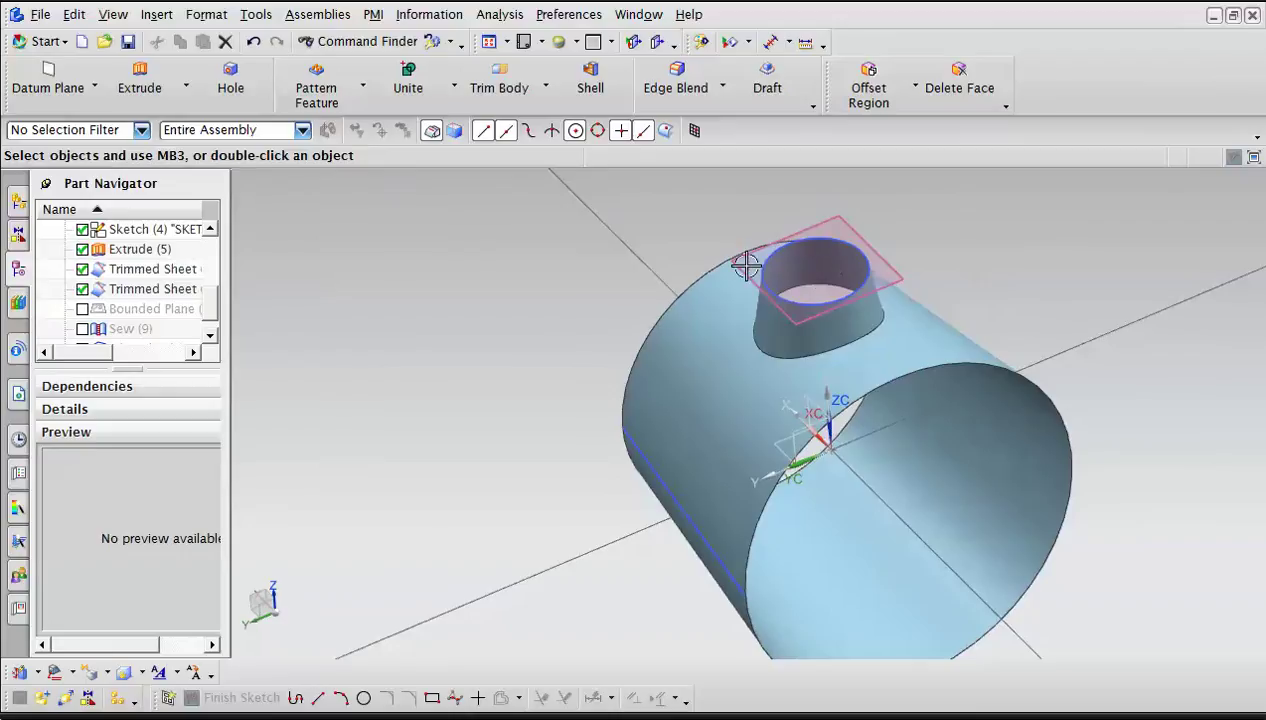
pyautogui.click(147, 310)
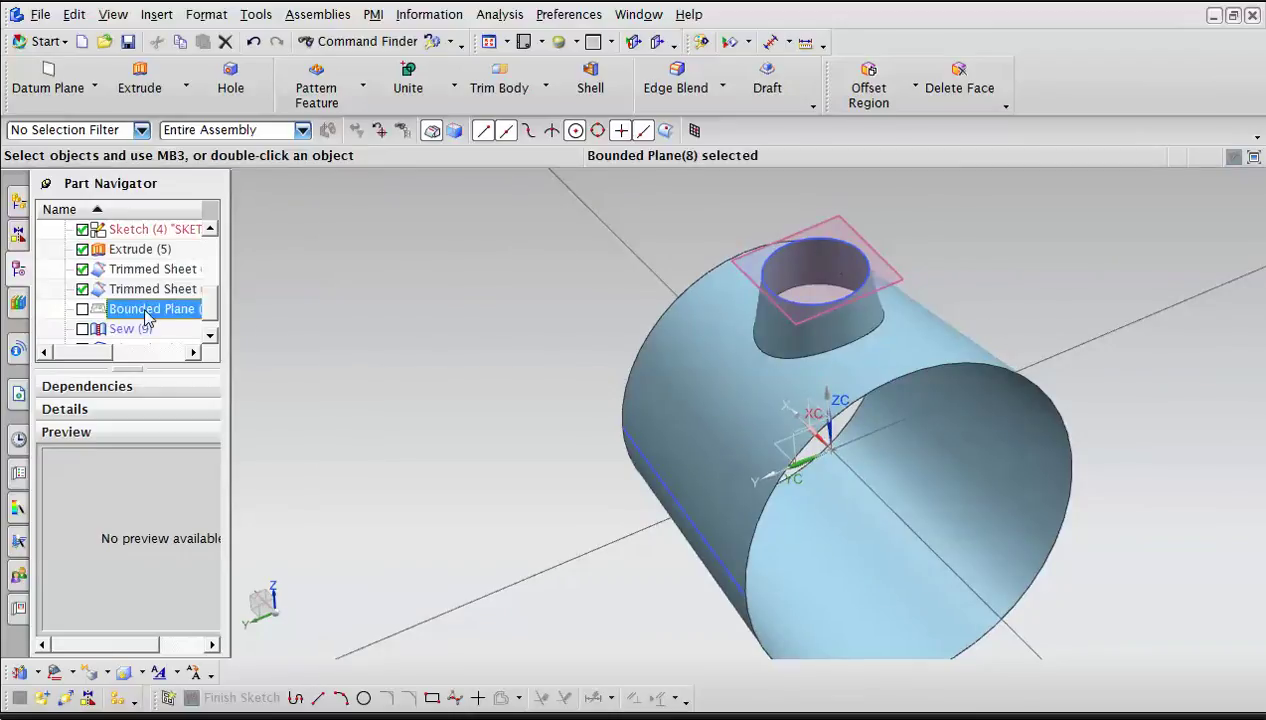
pyautogui.click(83, 310)
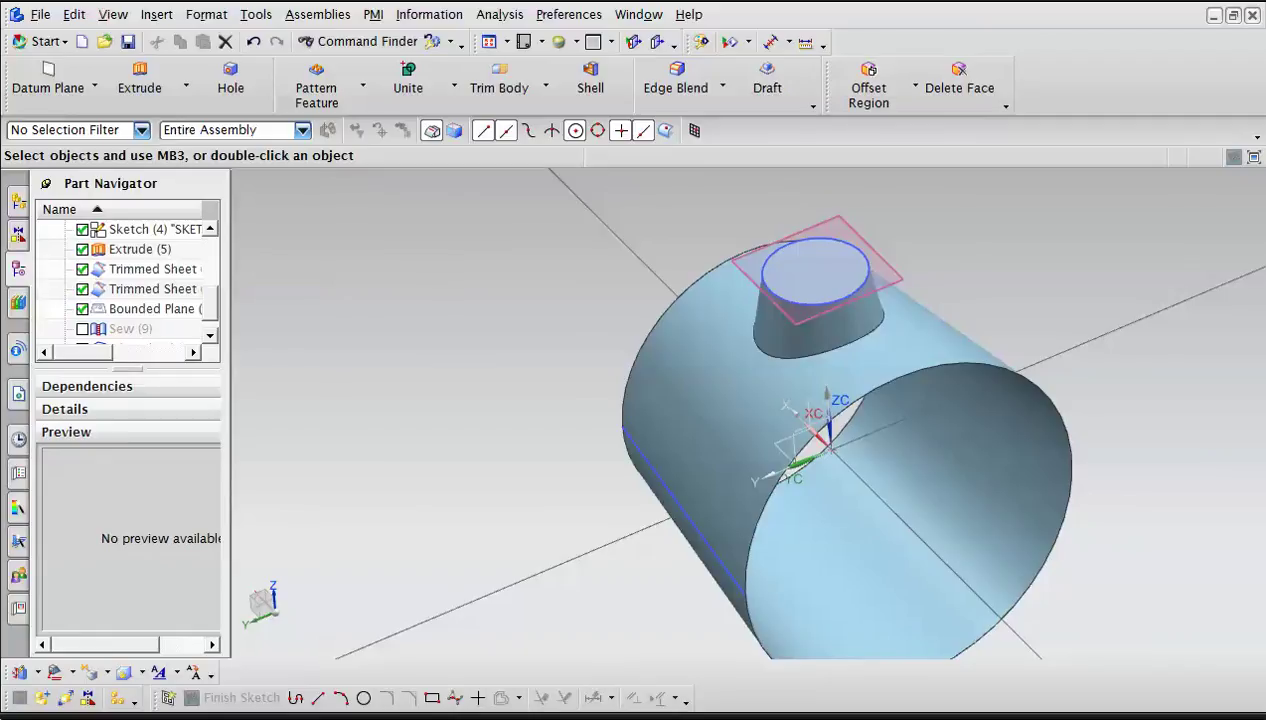
# Start a new Bounded Plane from Insert > Surface, then cancel it without creating anything.
pyautogui.hotkey('alt', 's')
pyautogui.press('Escape')
pyautogui.hotkey('alt', 's')
pyautogui.press('r')
pyautogui.press('b')
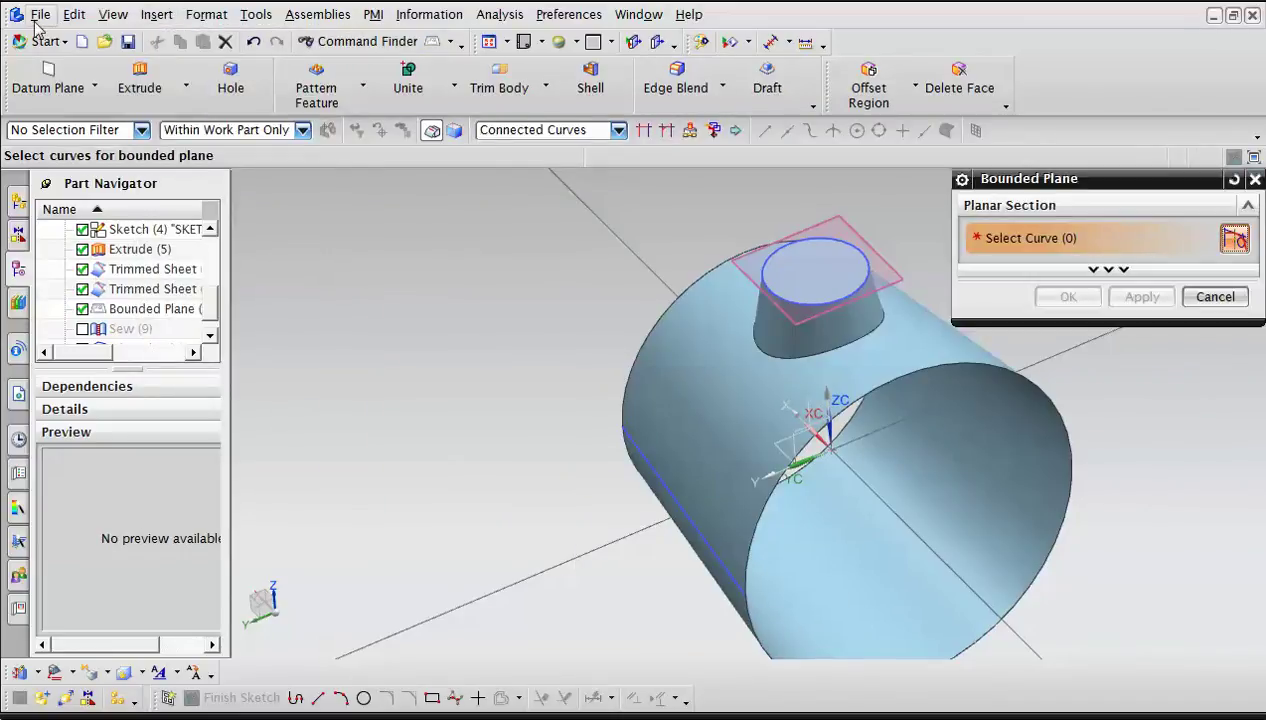
pyautogui.click(157, 14)
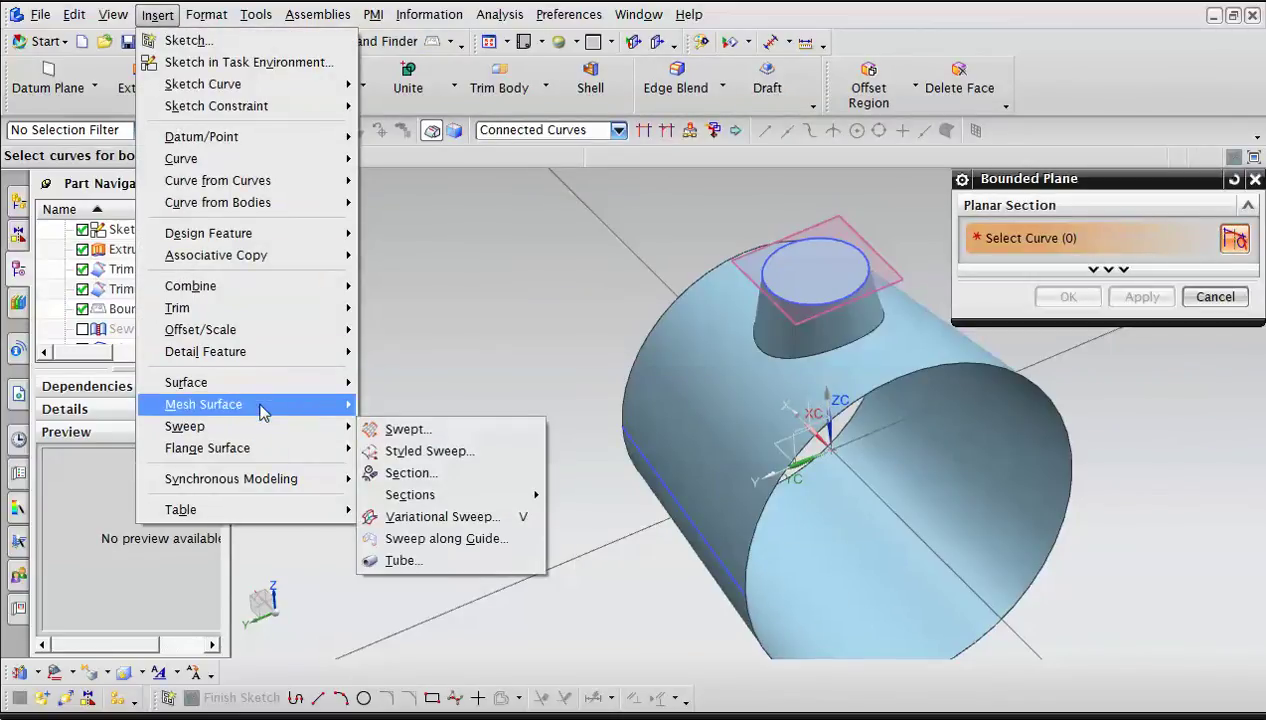
pyautogui.moveTo(258, 386)
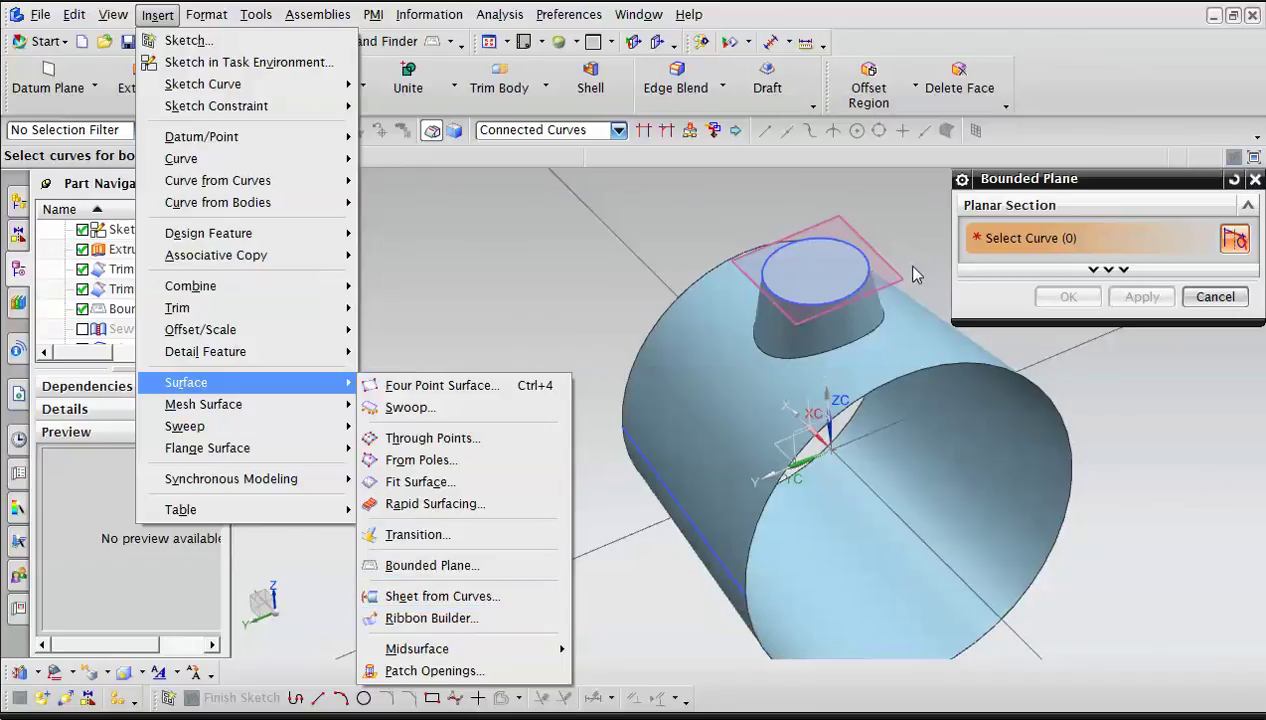
pyautogui.click(1215, 296)
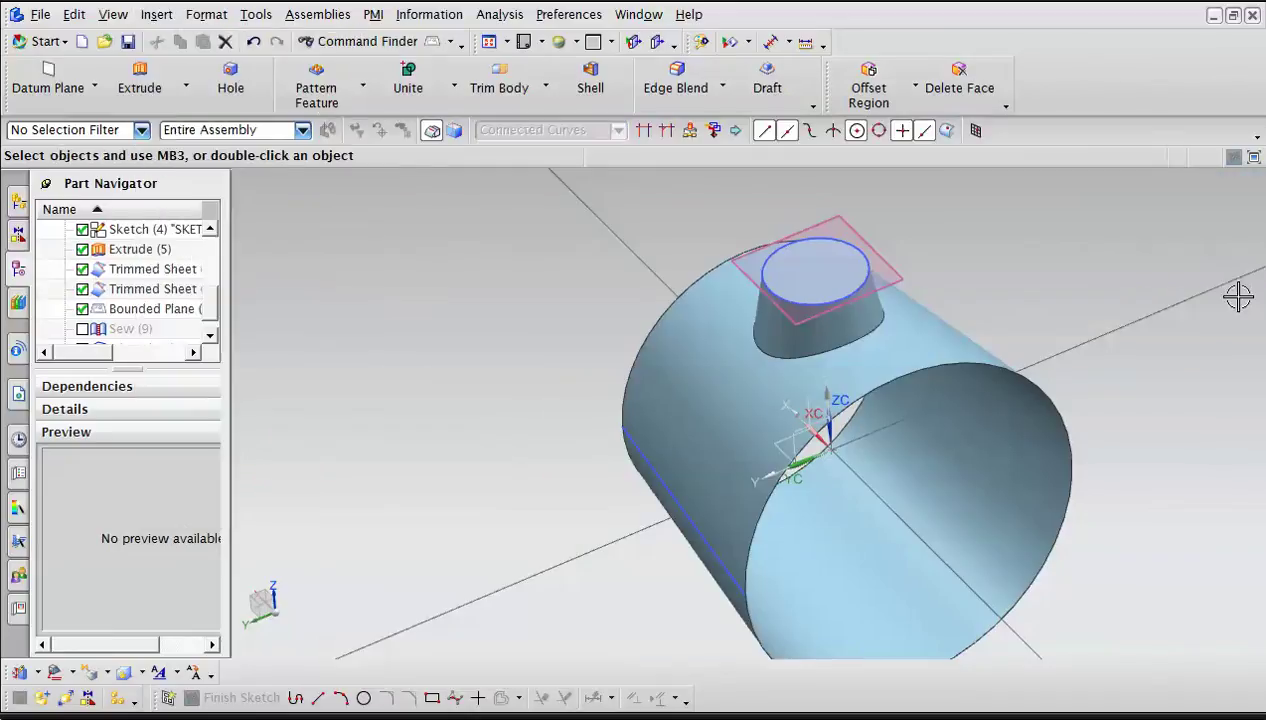
# Reactivate Sew (9) to join the trimmed pipe, tapered branch and top cap into one body.
pyautogui.click(210, 336)
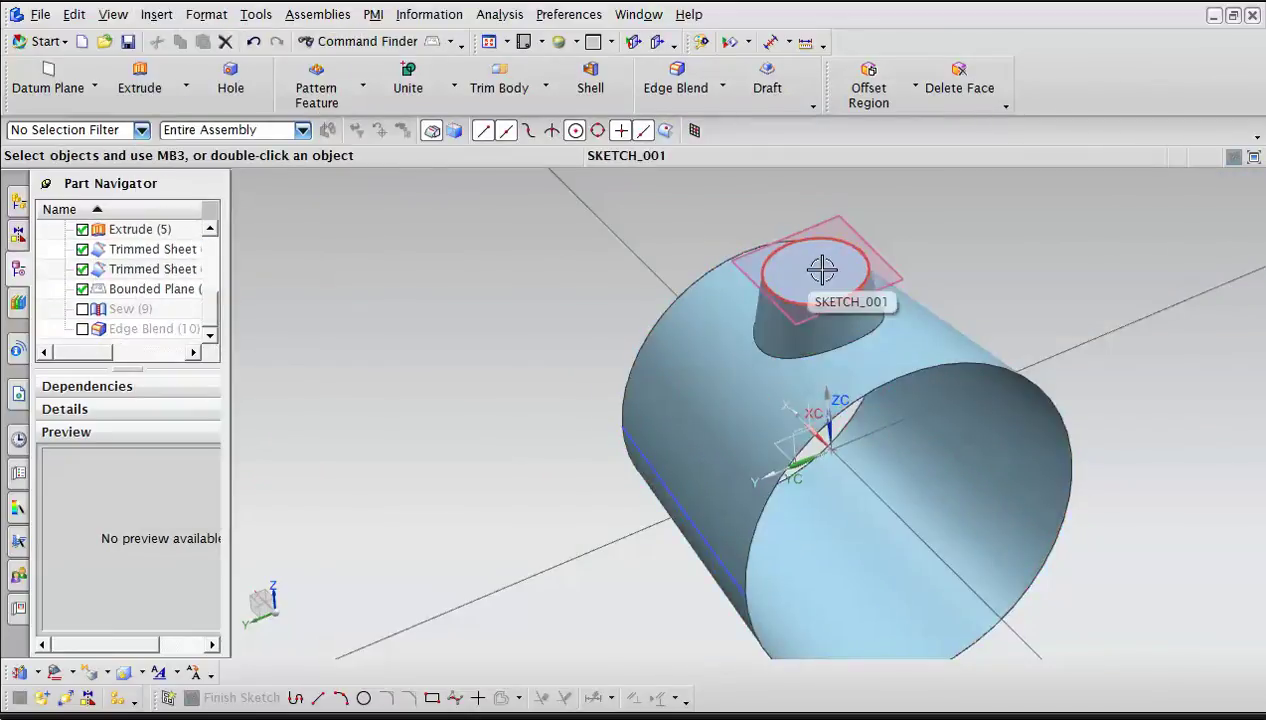
pyautogui.click(114, 310)
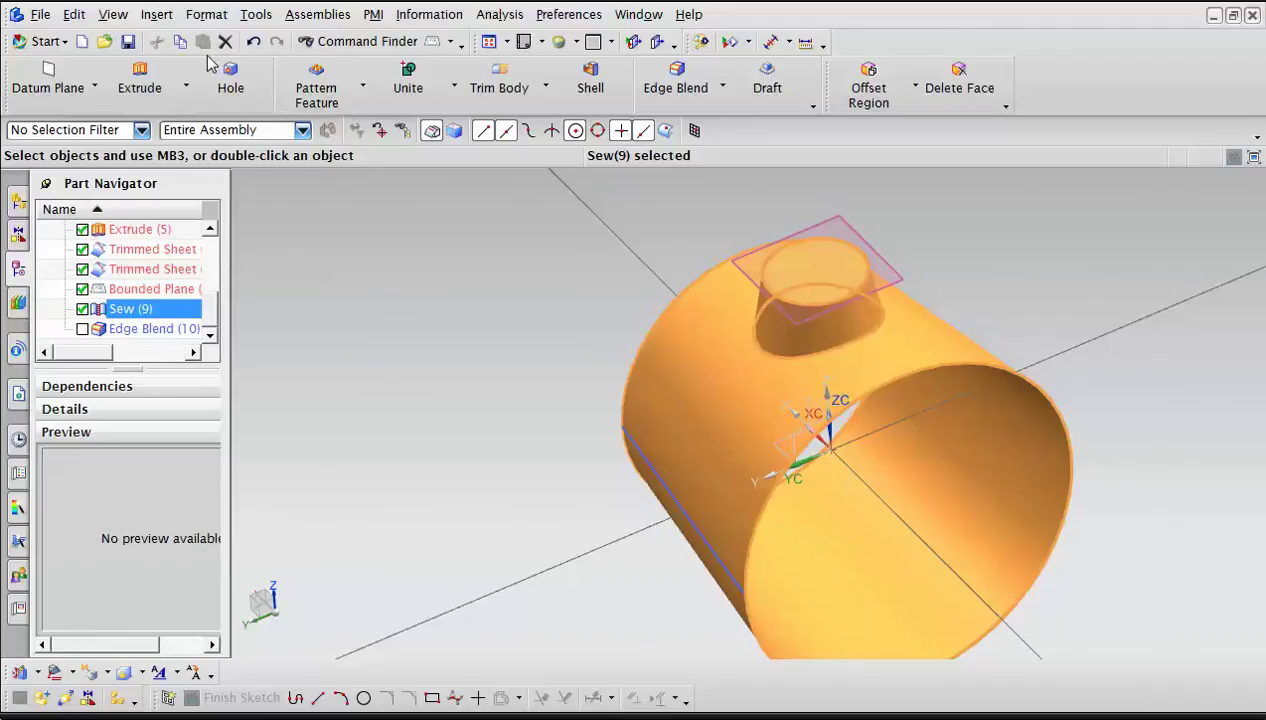
pyautogui.click(157, 14)
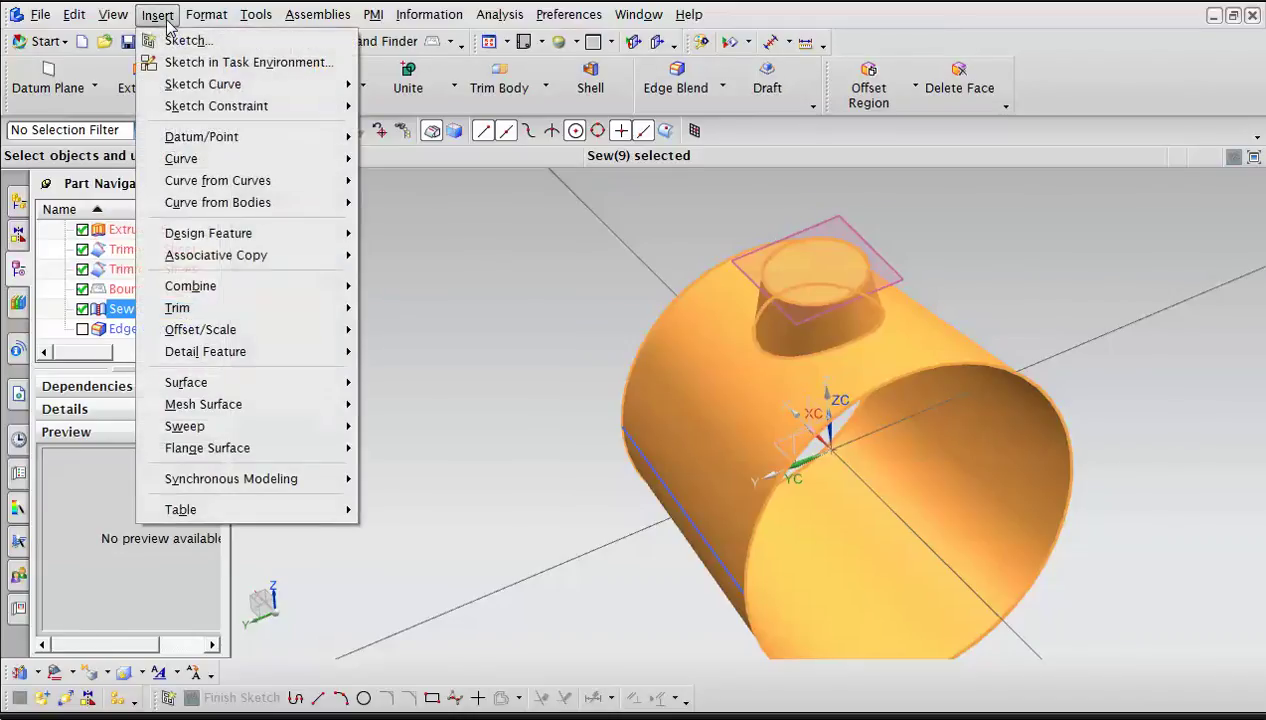
pyautogui.moveTo(204, 290)
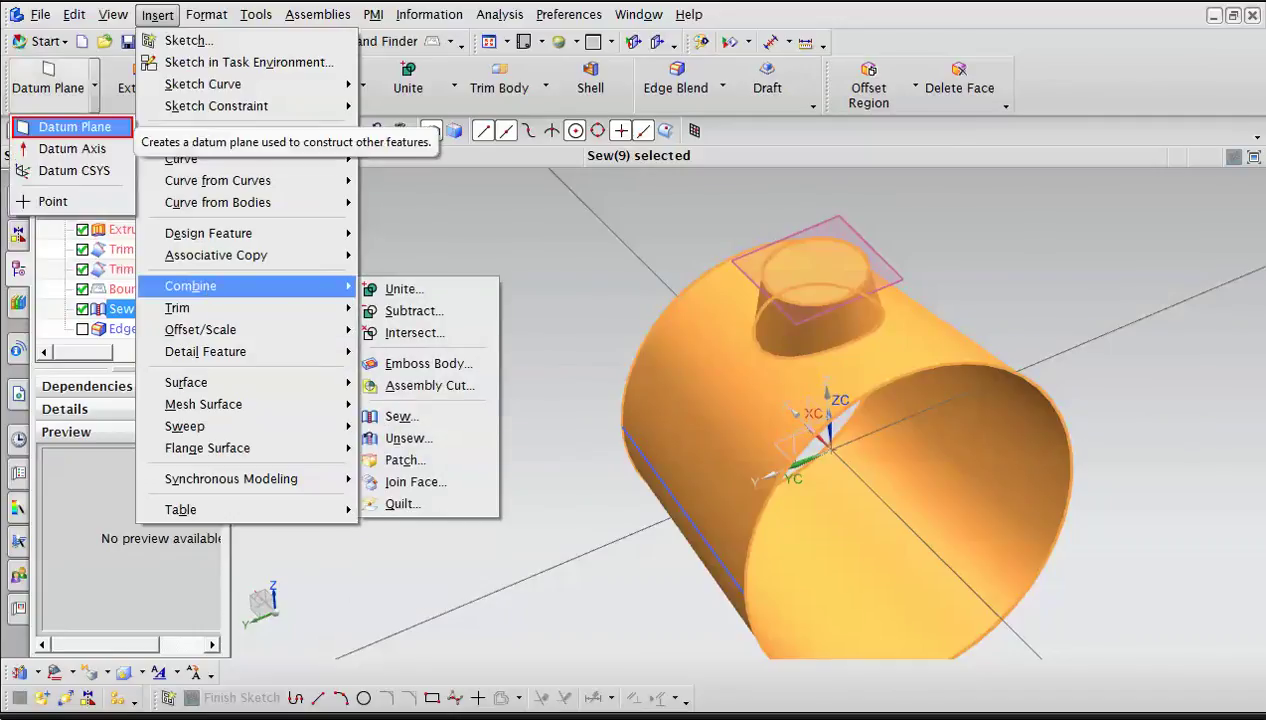
pyautogui.click(877, 492)
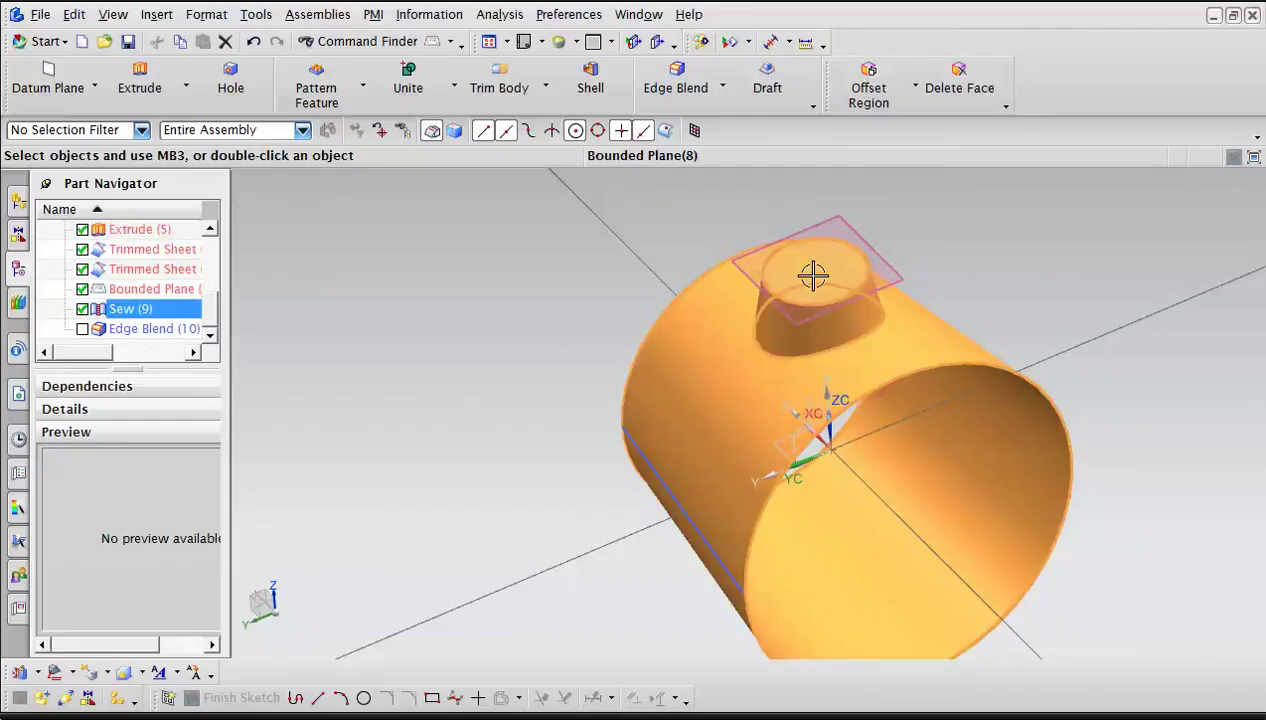
# Orbit and zoom in on the tee to inspect the branch-to-cylinder junction.
pyautogui.moveTo(556, 396); pyautogui.dragTo(593, 379, button='middle')
pyautogui.scroll(2, 811, 312)
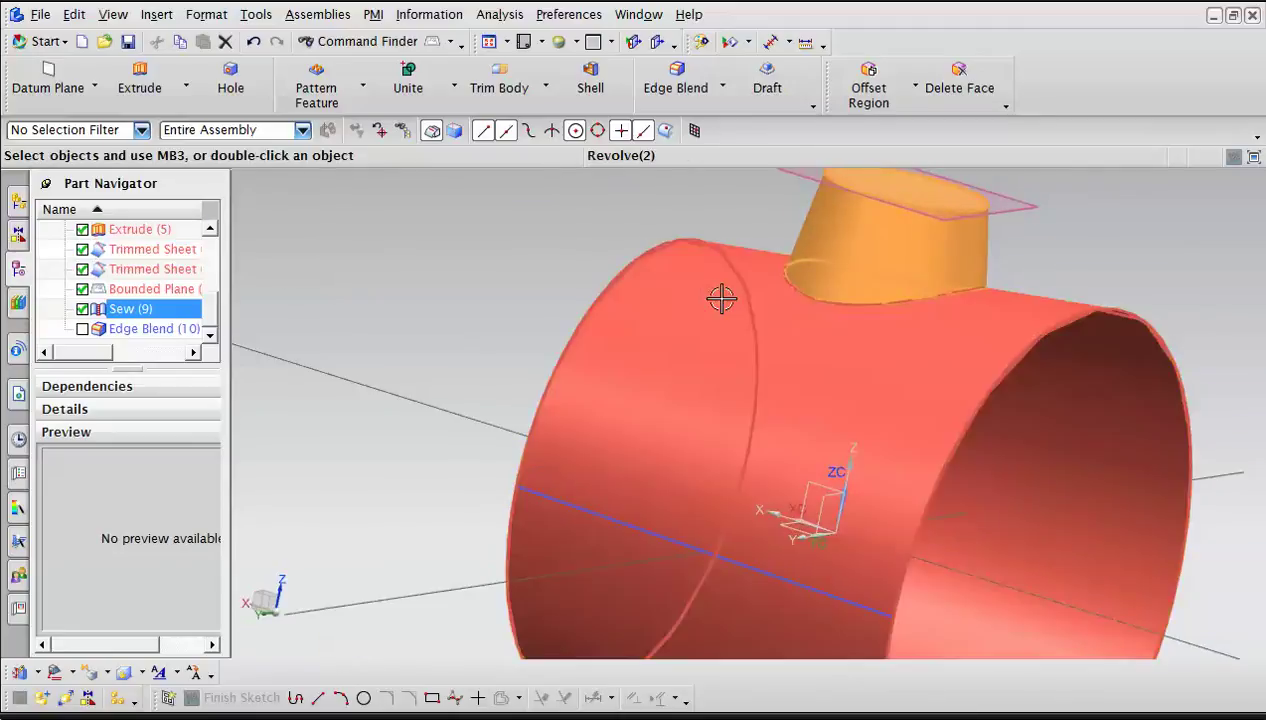
pyautogui.moveTo(511, 280); pyautogui.dragTo(557, 294, button='middle')
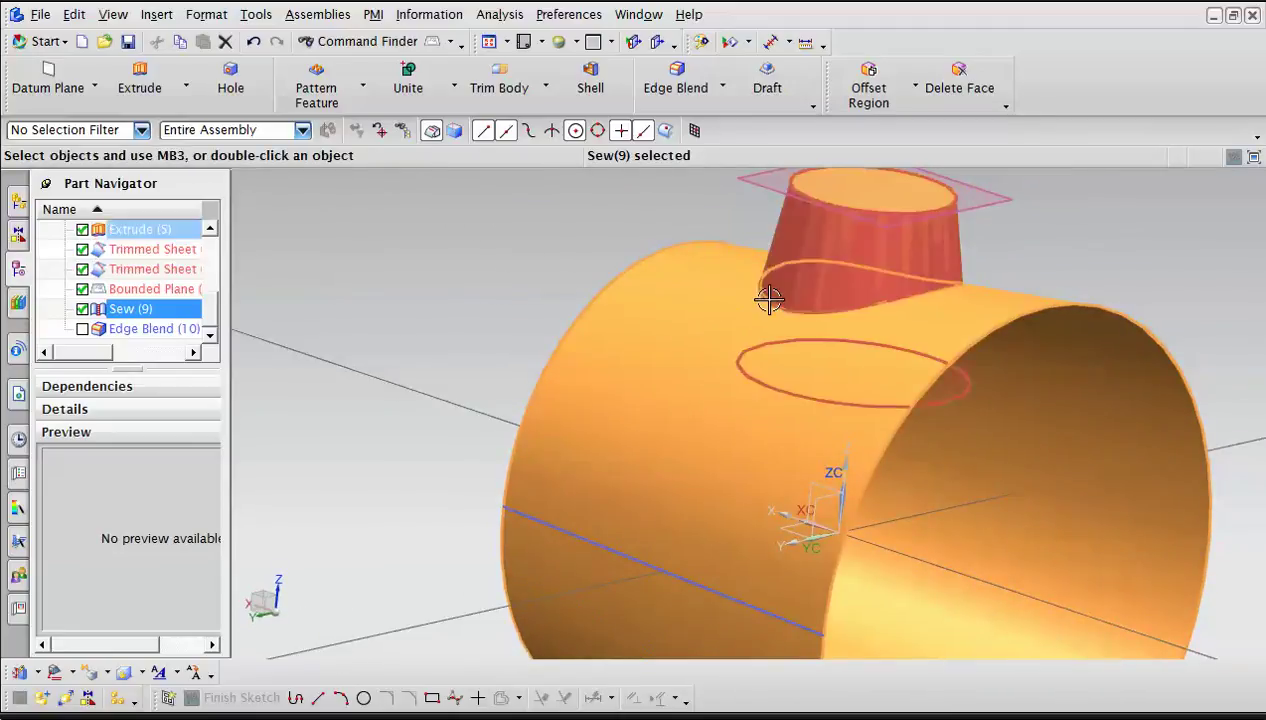
# Reactivate Edge Blend (10) and confirm its Radius 1 of 0.5 mm.
pyautogui.click(83, 329)
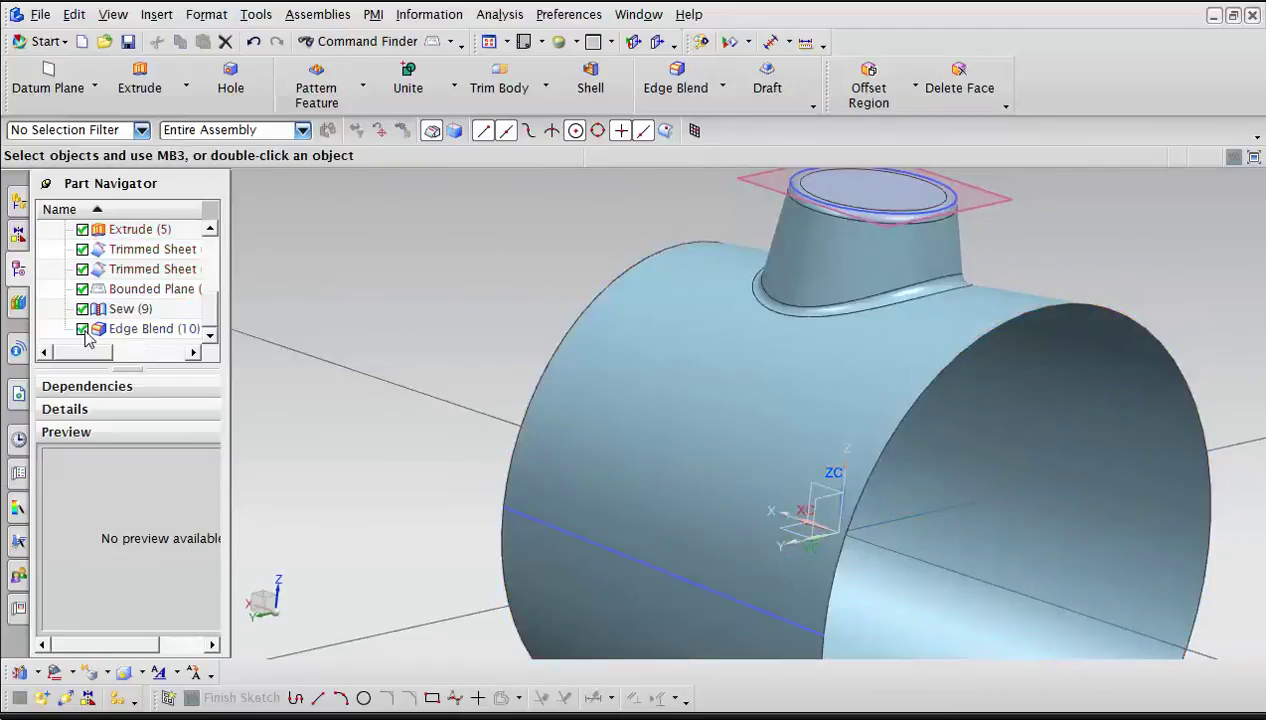
pyautogui.doubleClick(127, 330)
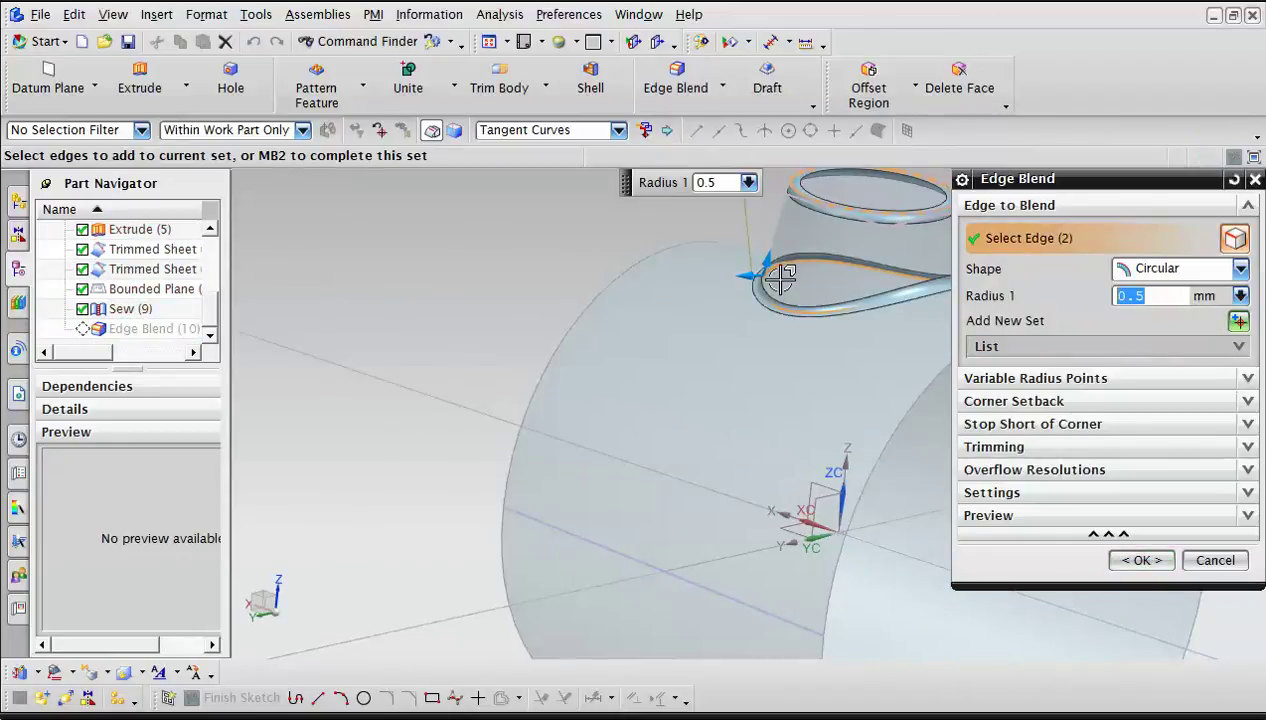
pyautogui.scroll(-3, 856, 200)
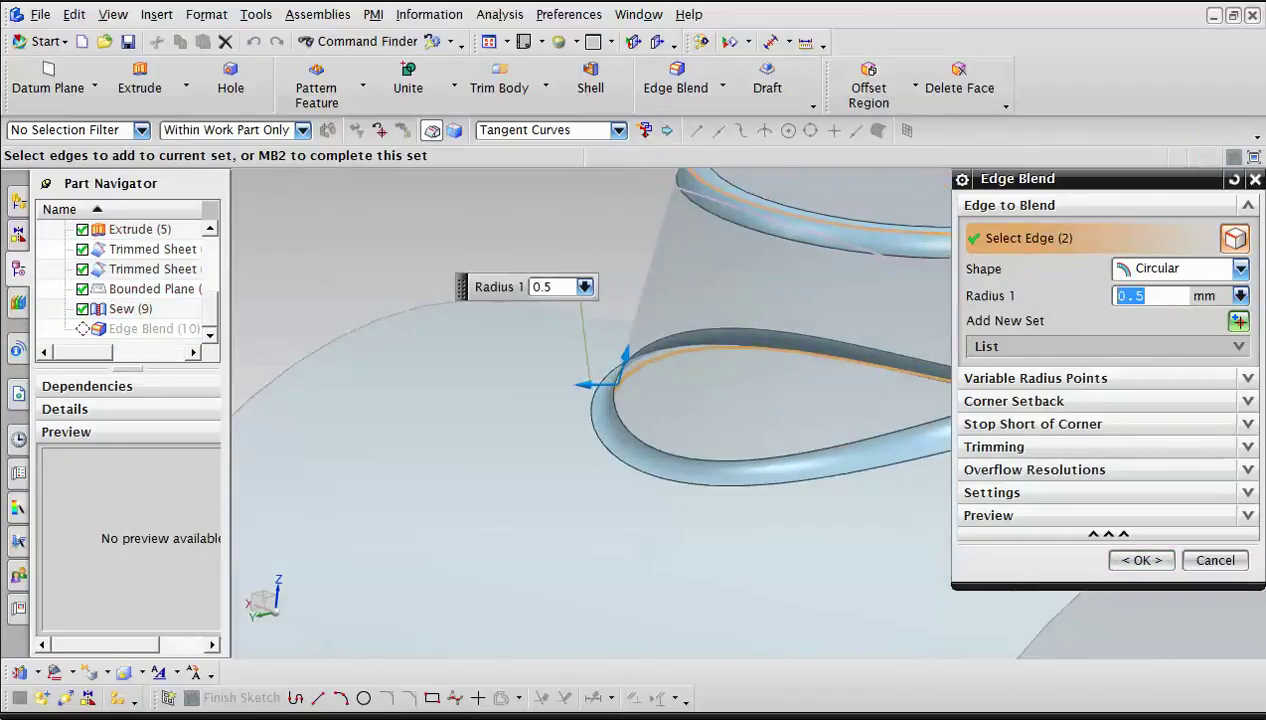
pyautogui.click(1141, 560)
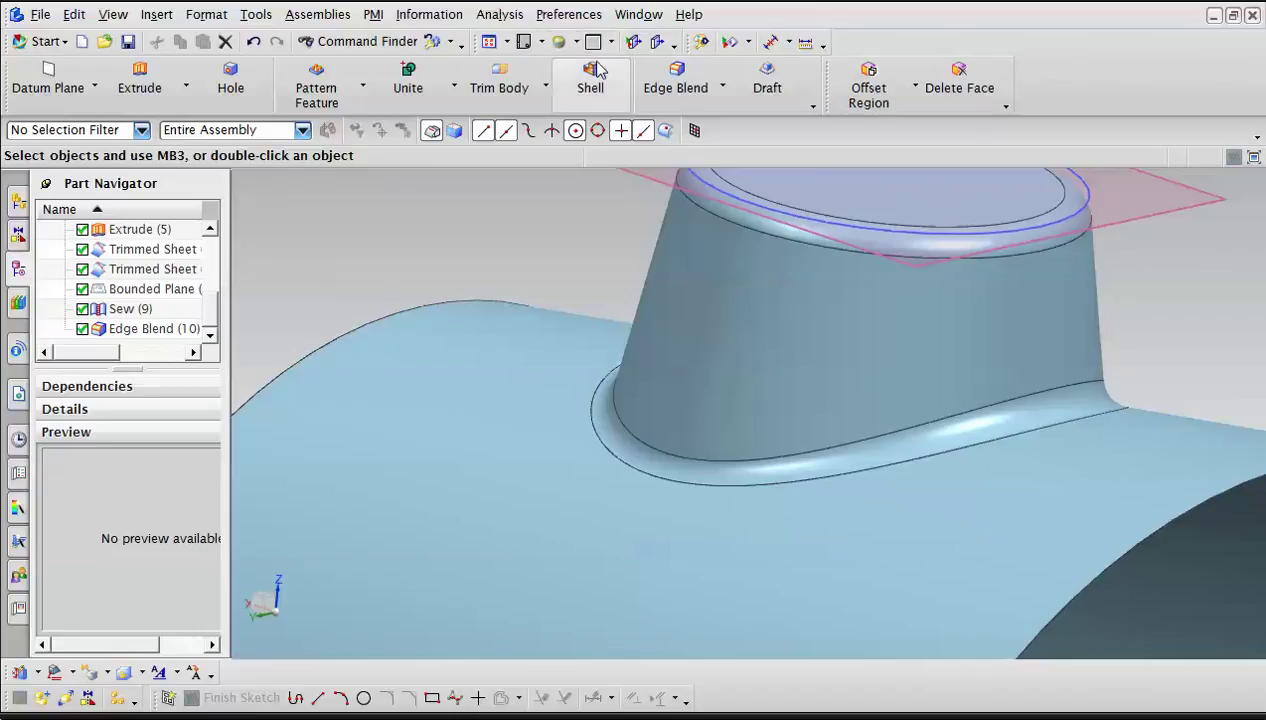
# Fit the finished pipe tee in view and orbit it for inspection.
pyautogui.click(489, 42)
pyautogui.moveTo(924, 359); pyautogui.dragTo(820, 331, button='middle')
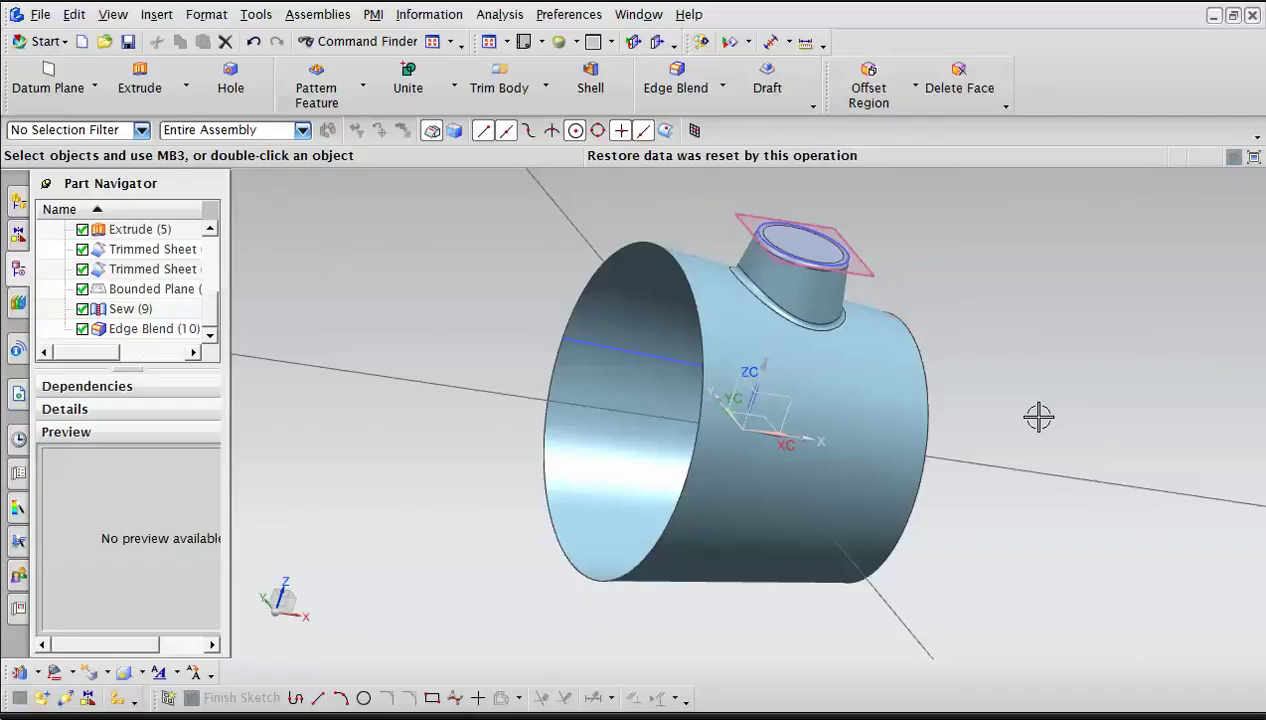
pyautogui.click(156, 14)
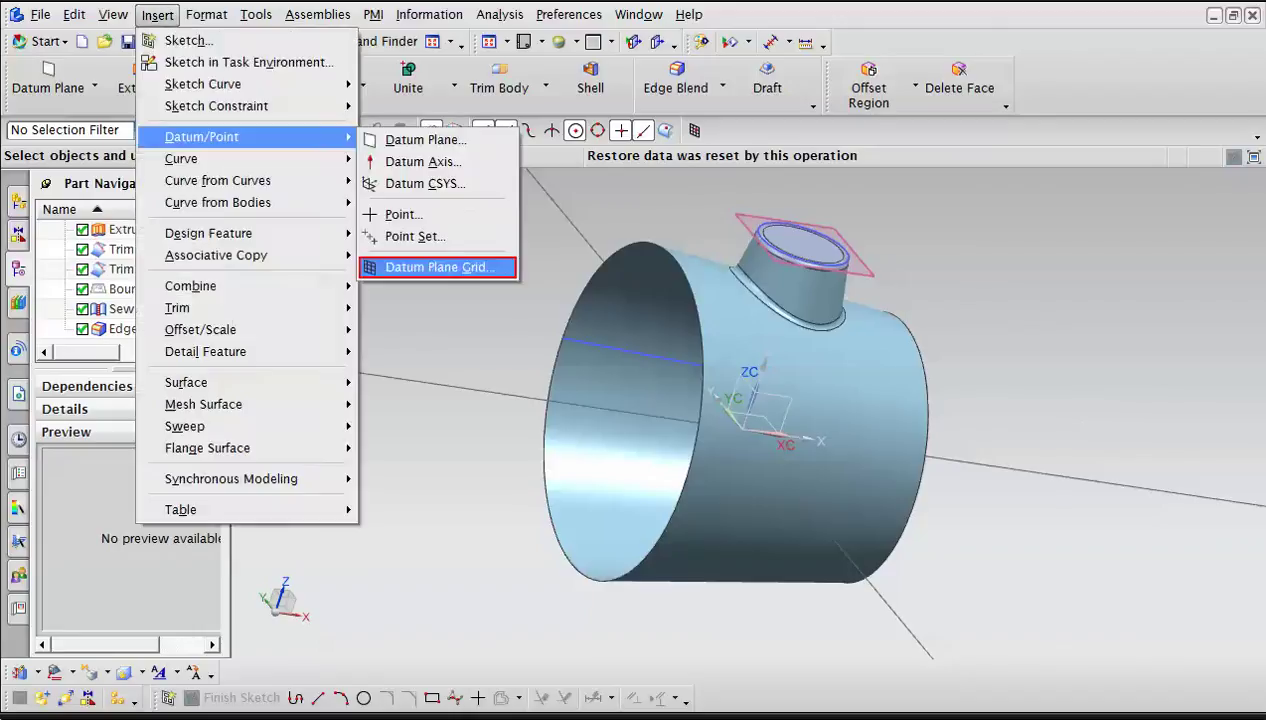
pyautogui.click(424, 271)
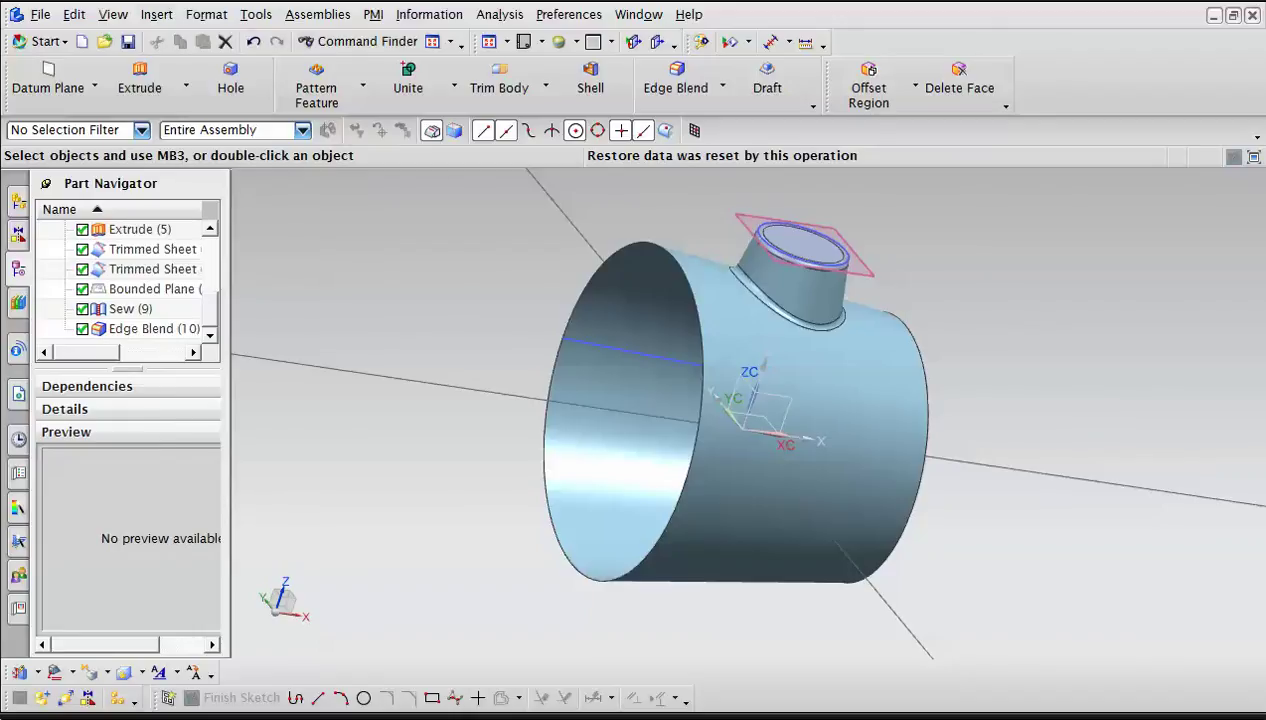